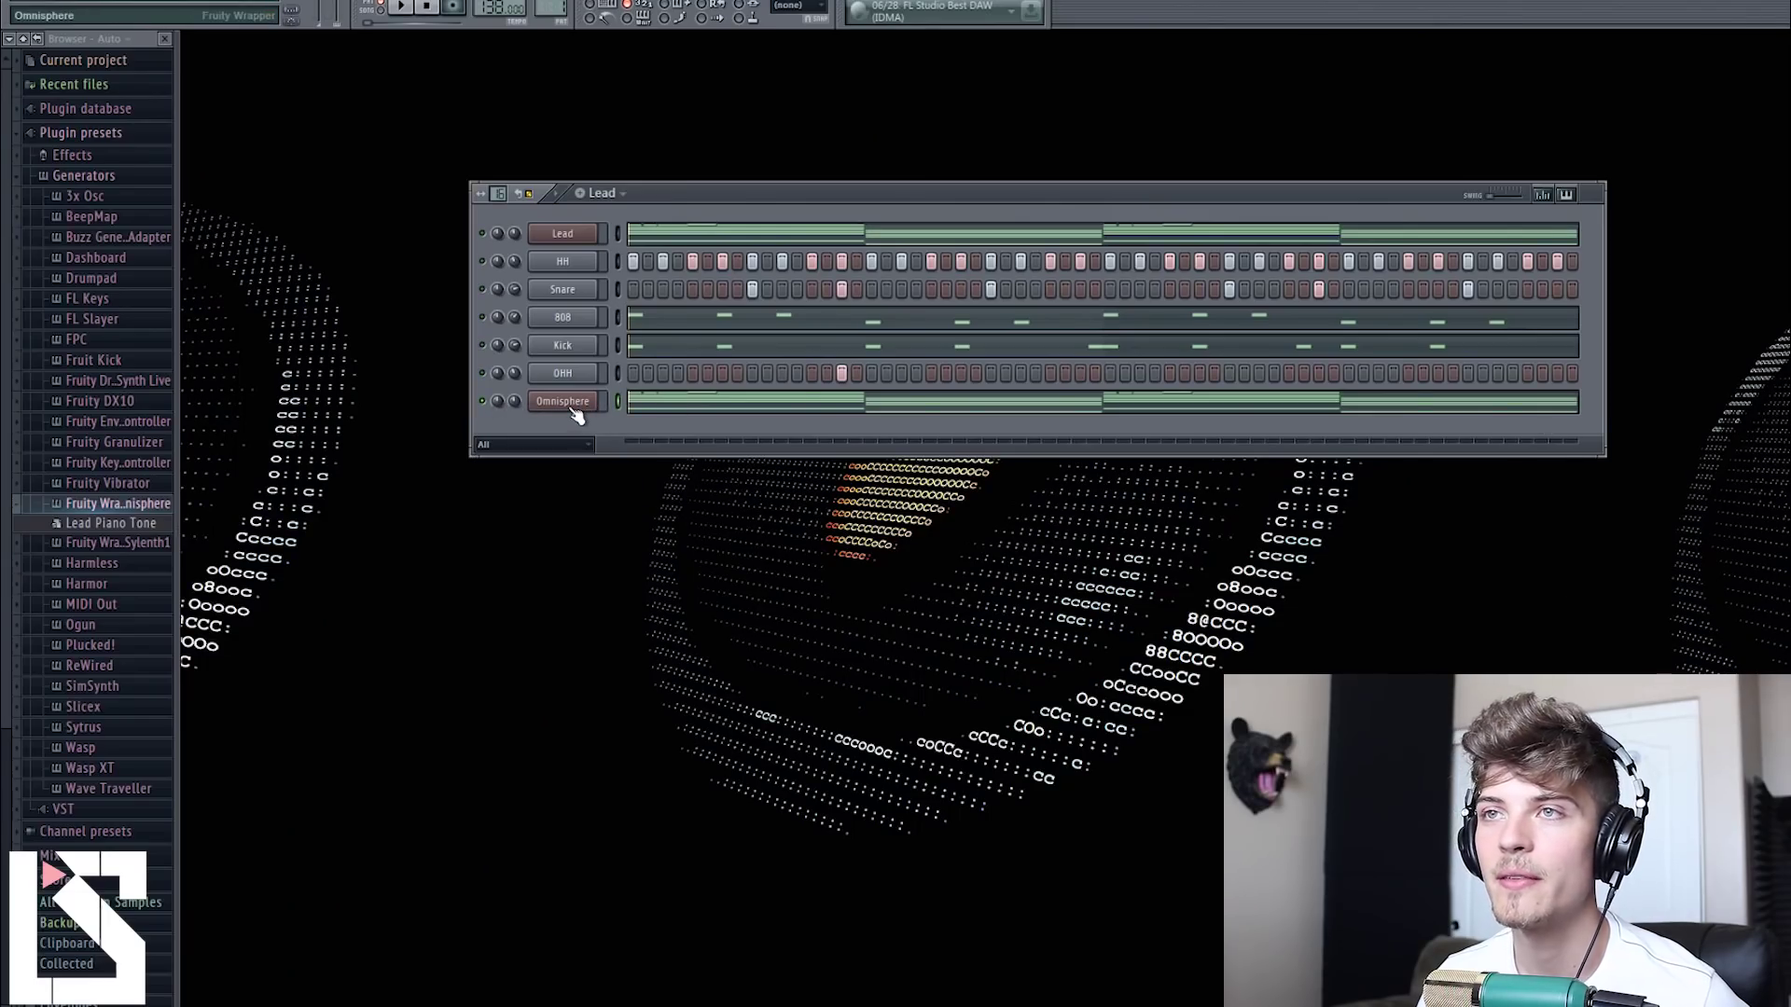
Step: Open Omnisphere and clear the multi to start from an empty patch
click(567, 404)
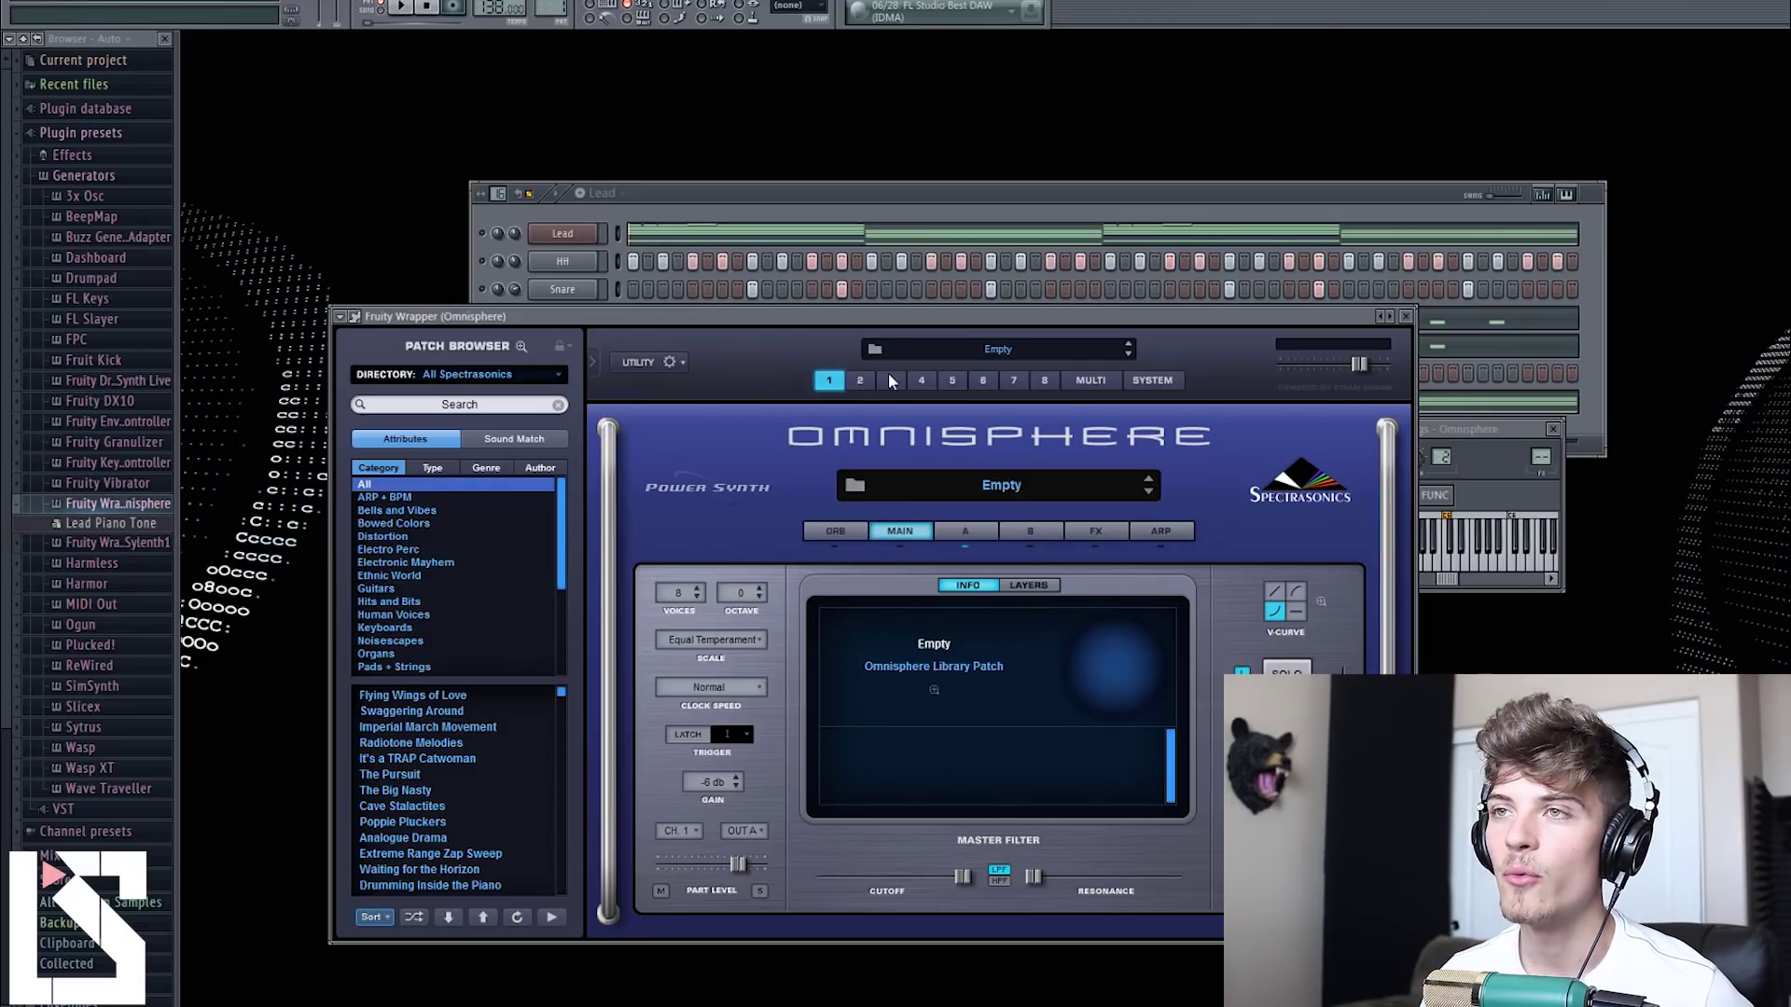
right_click(869, 460)
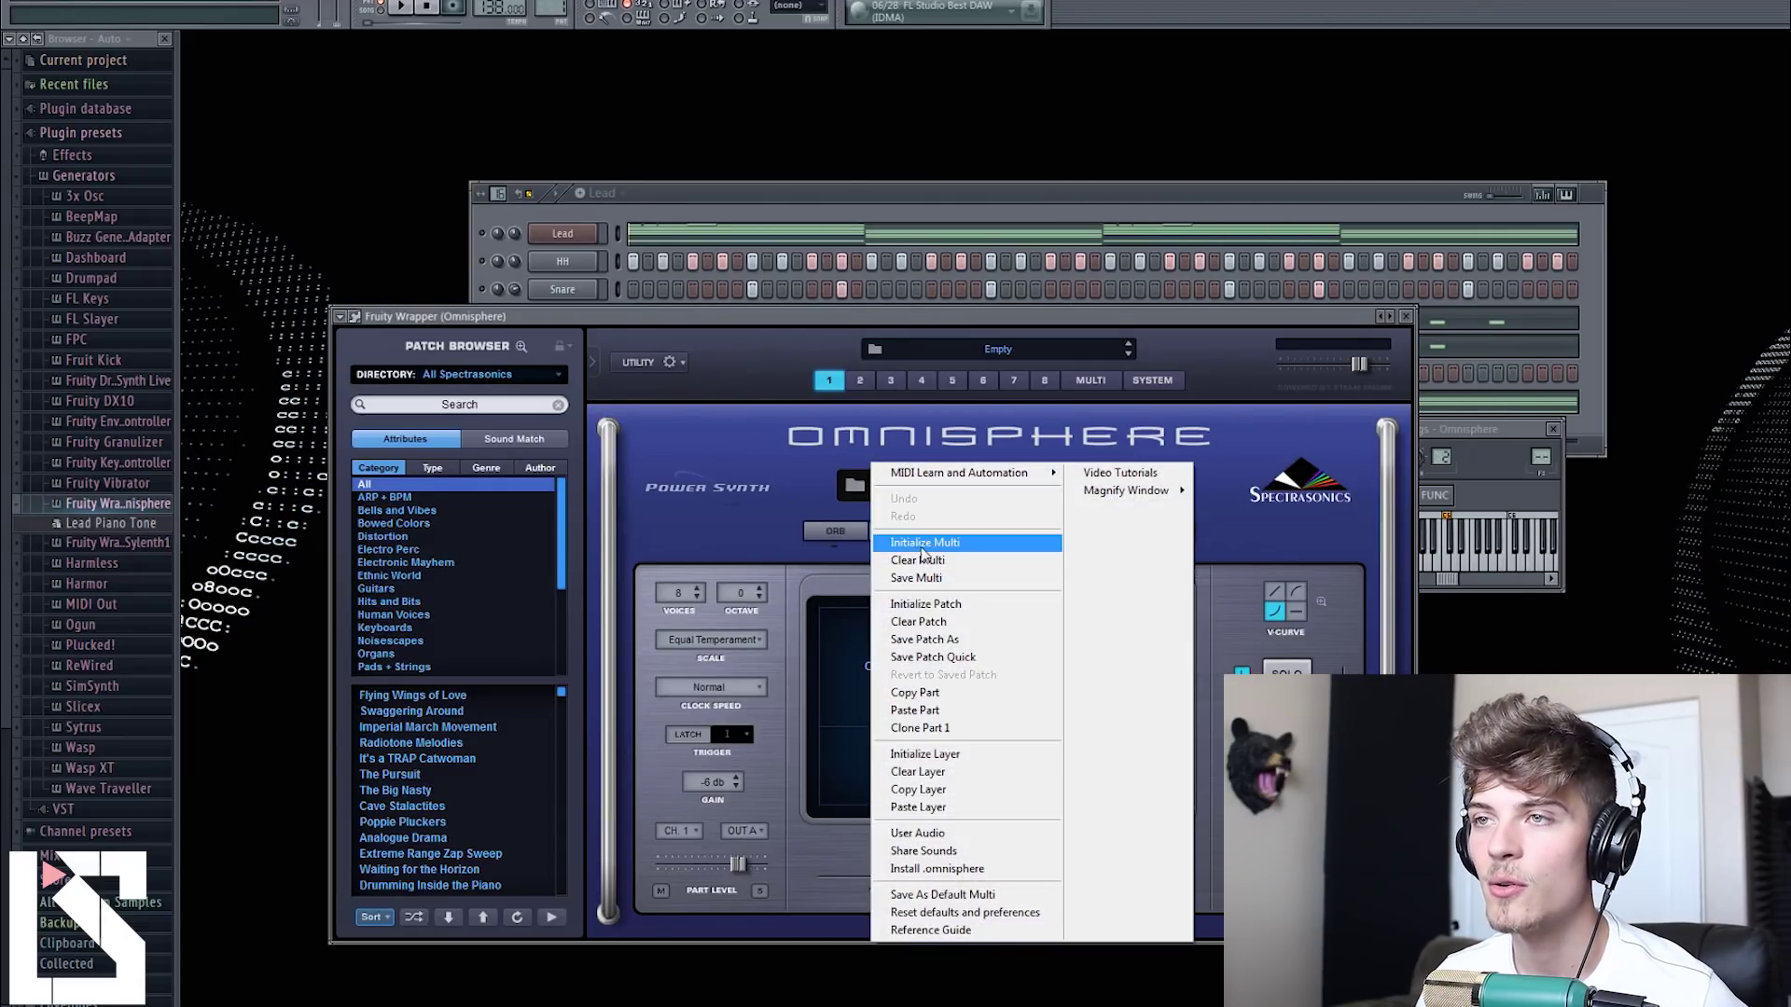
click(917, 562)
click(869, 553)
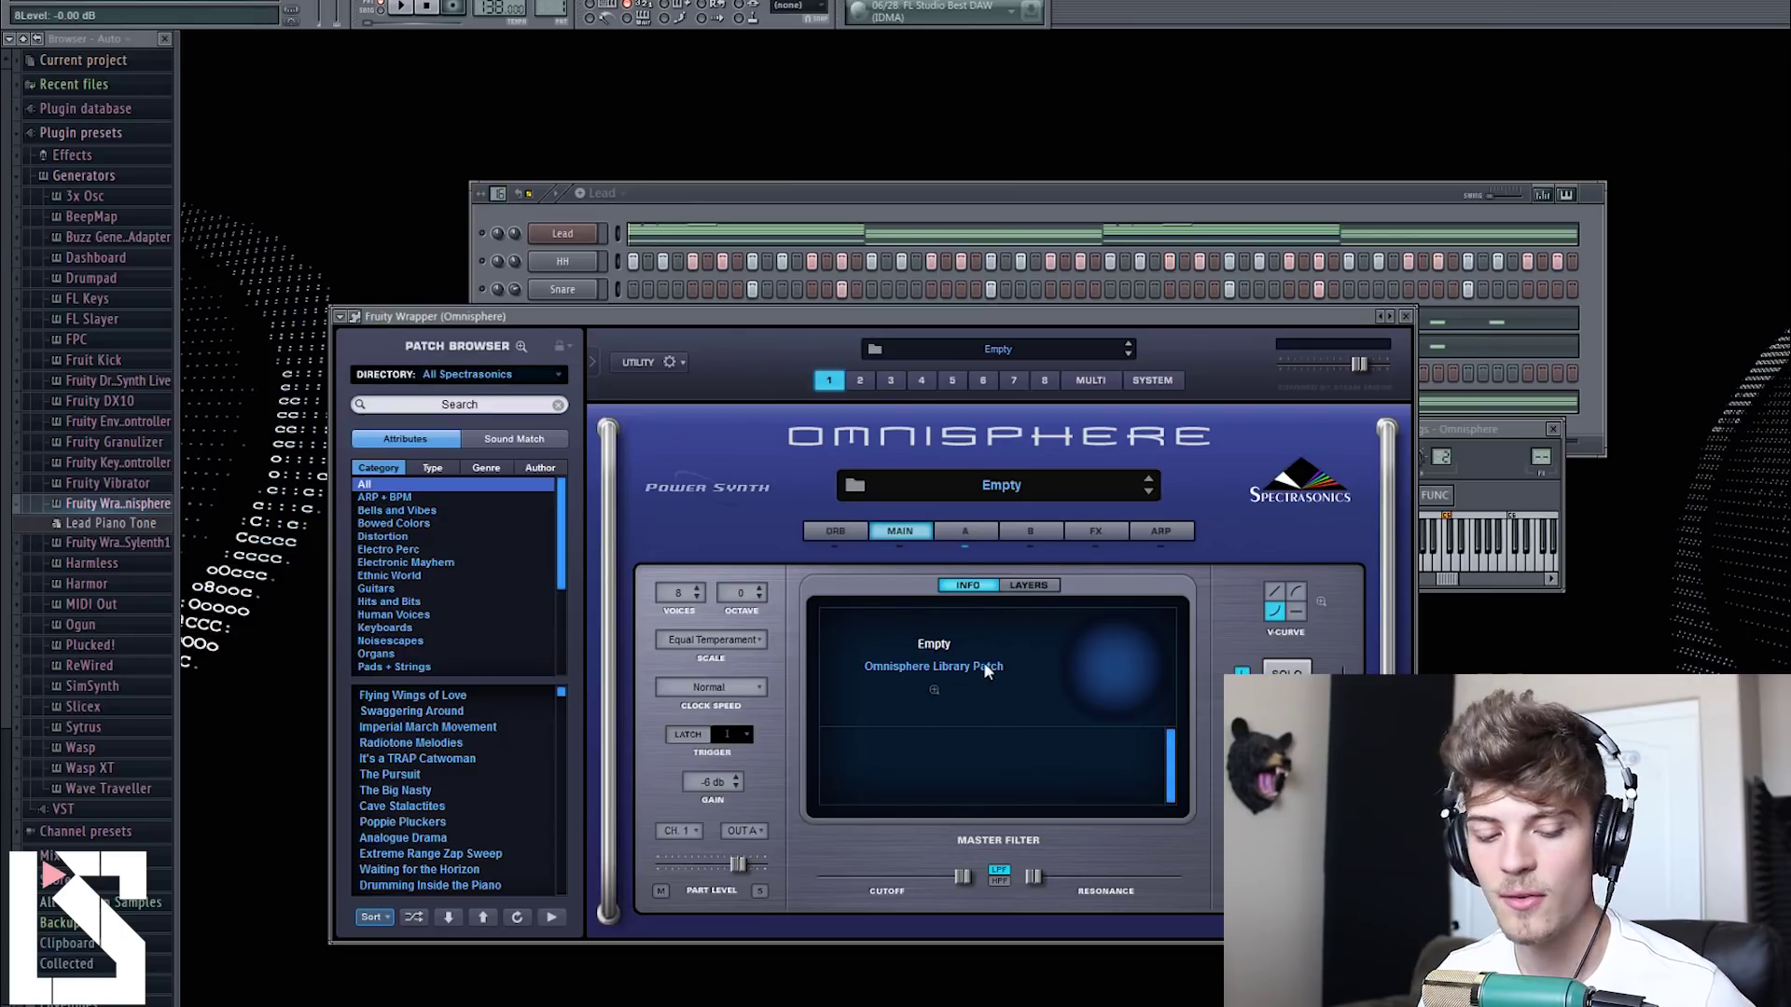
Step: Switch layer A's oscillator to SYNTH and step to the Minimoog Pulse Narrow waveform
click(966, 531)
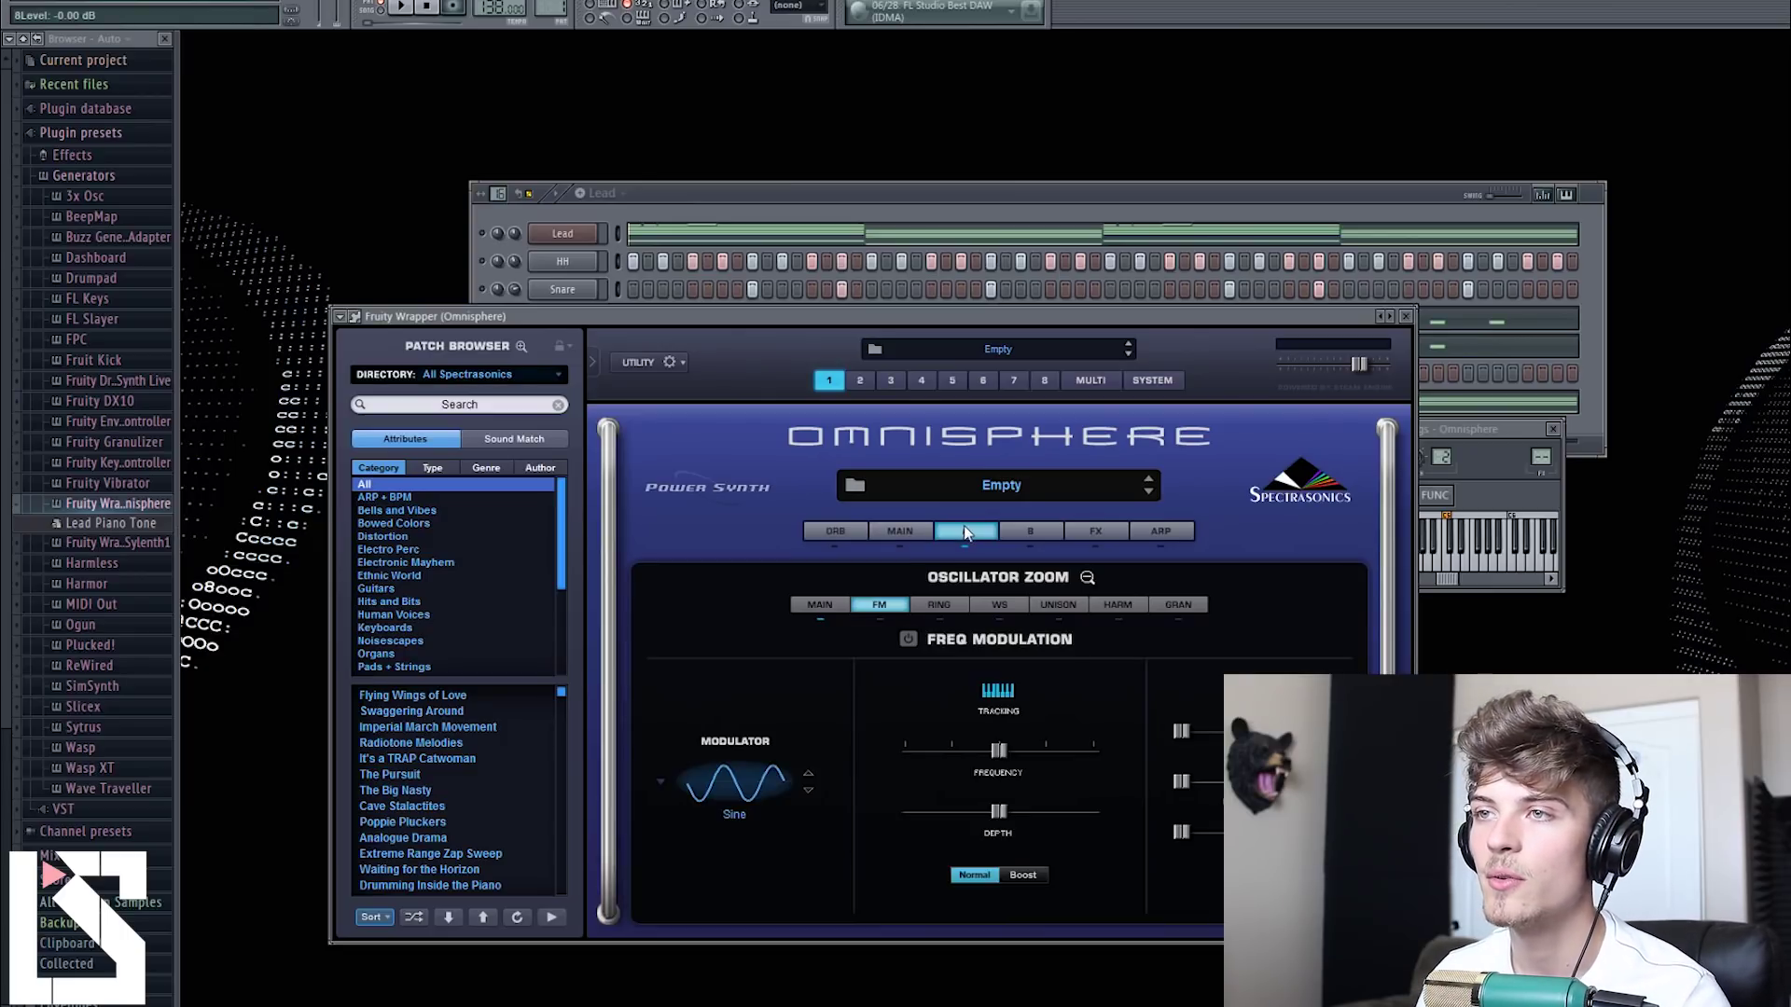
click(829, 606)
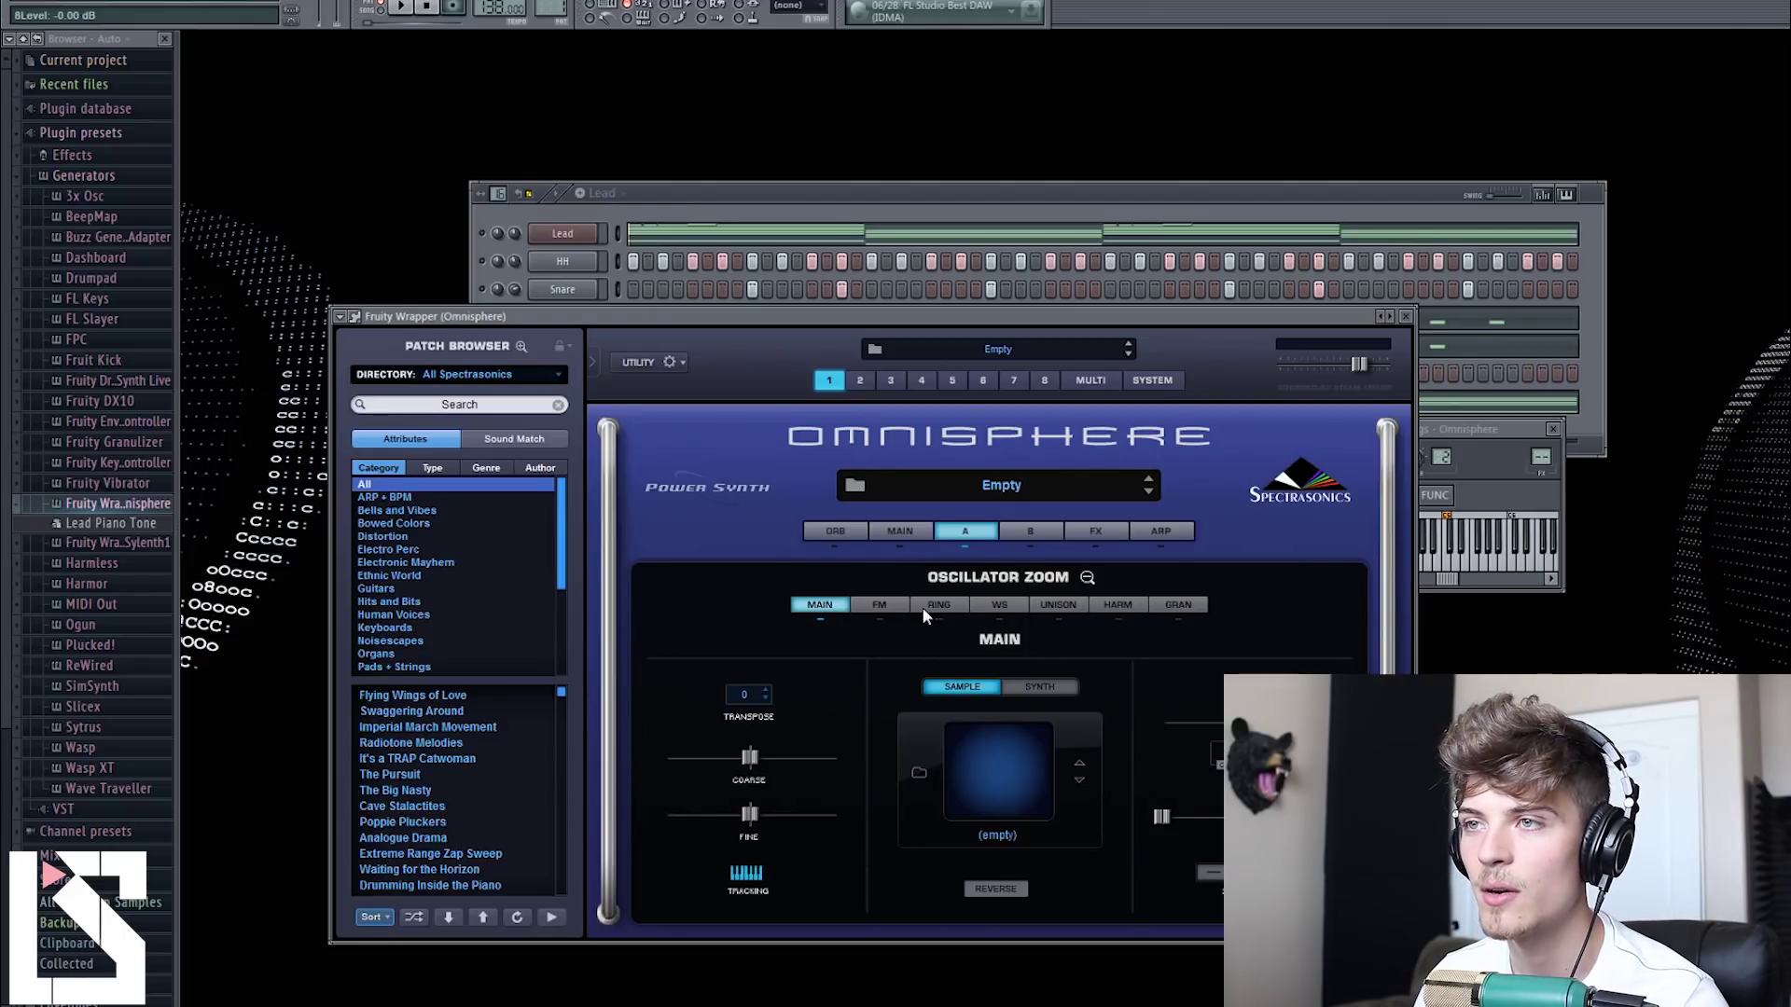
click(1087, 578)
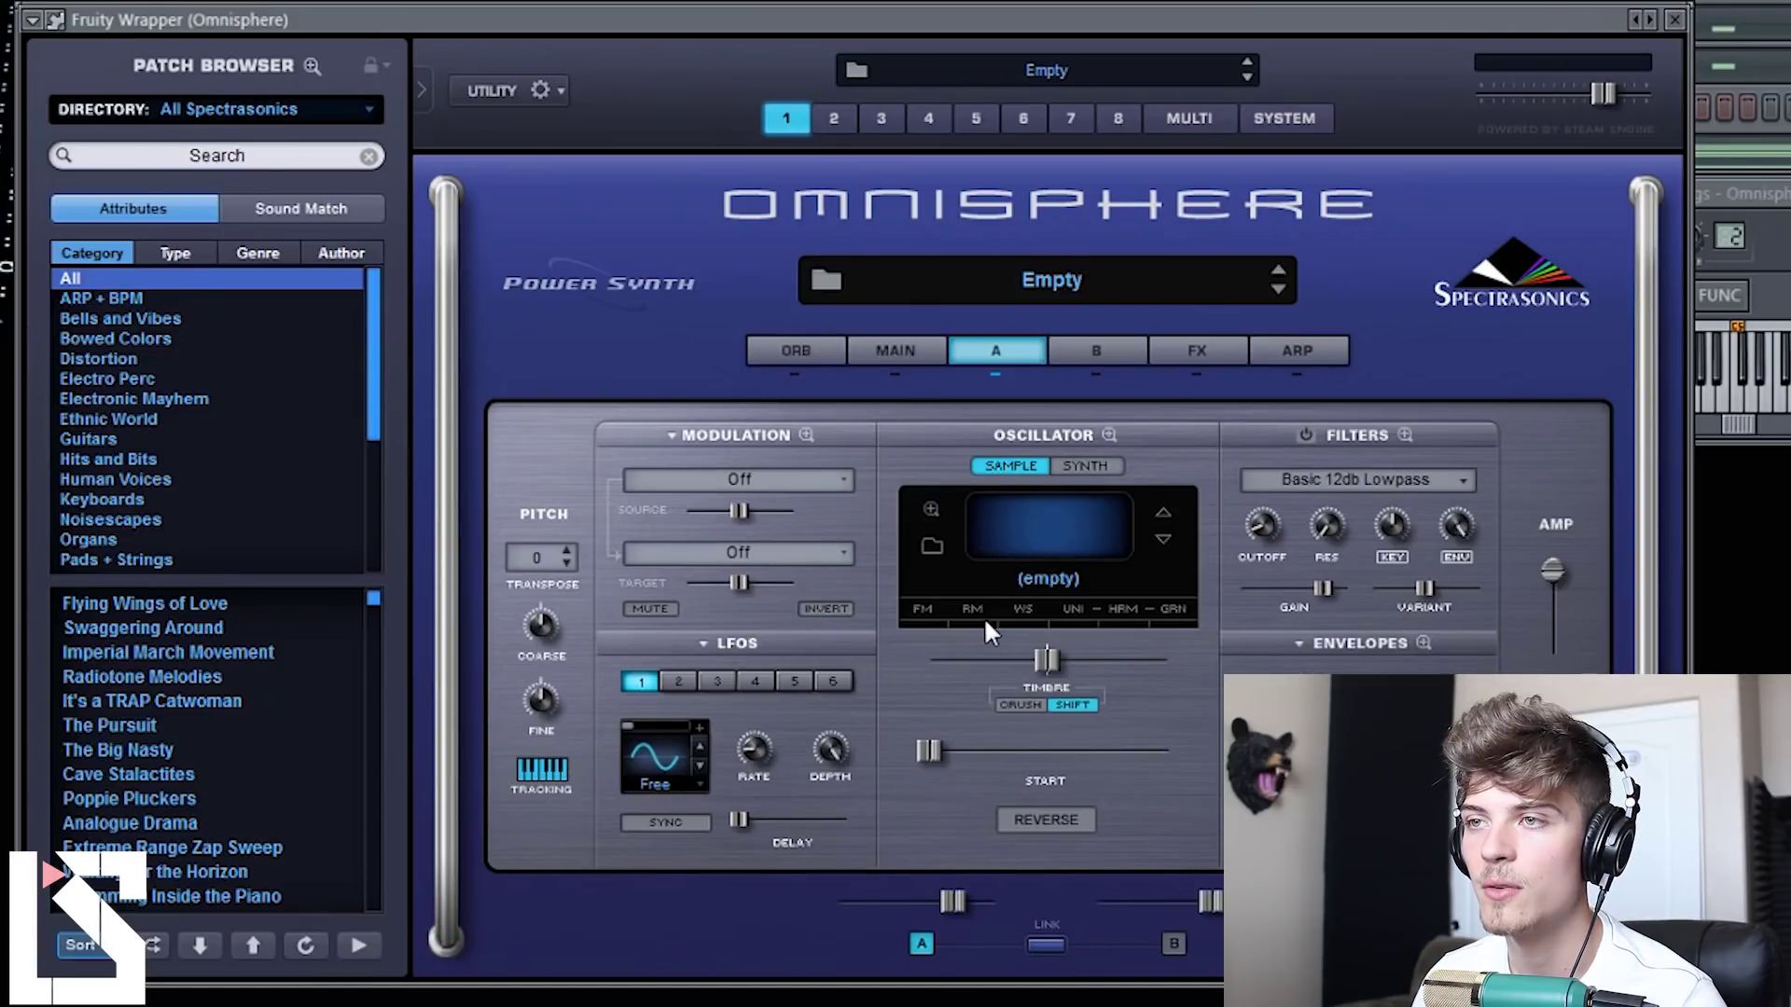
click(1078, 464)
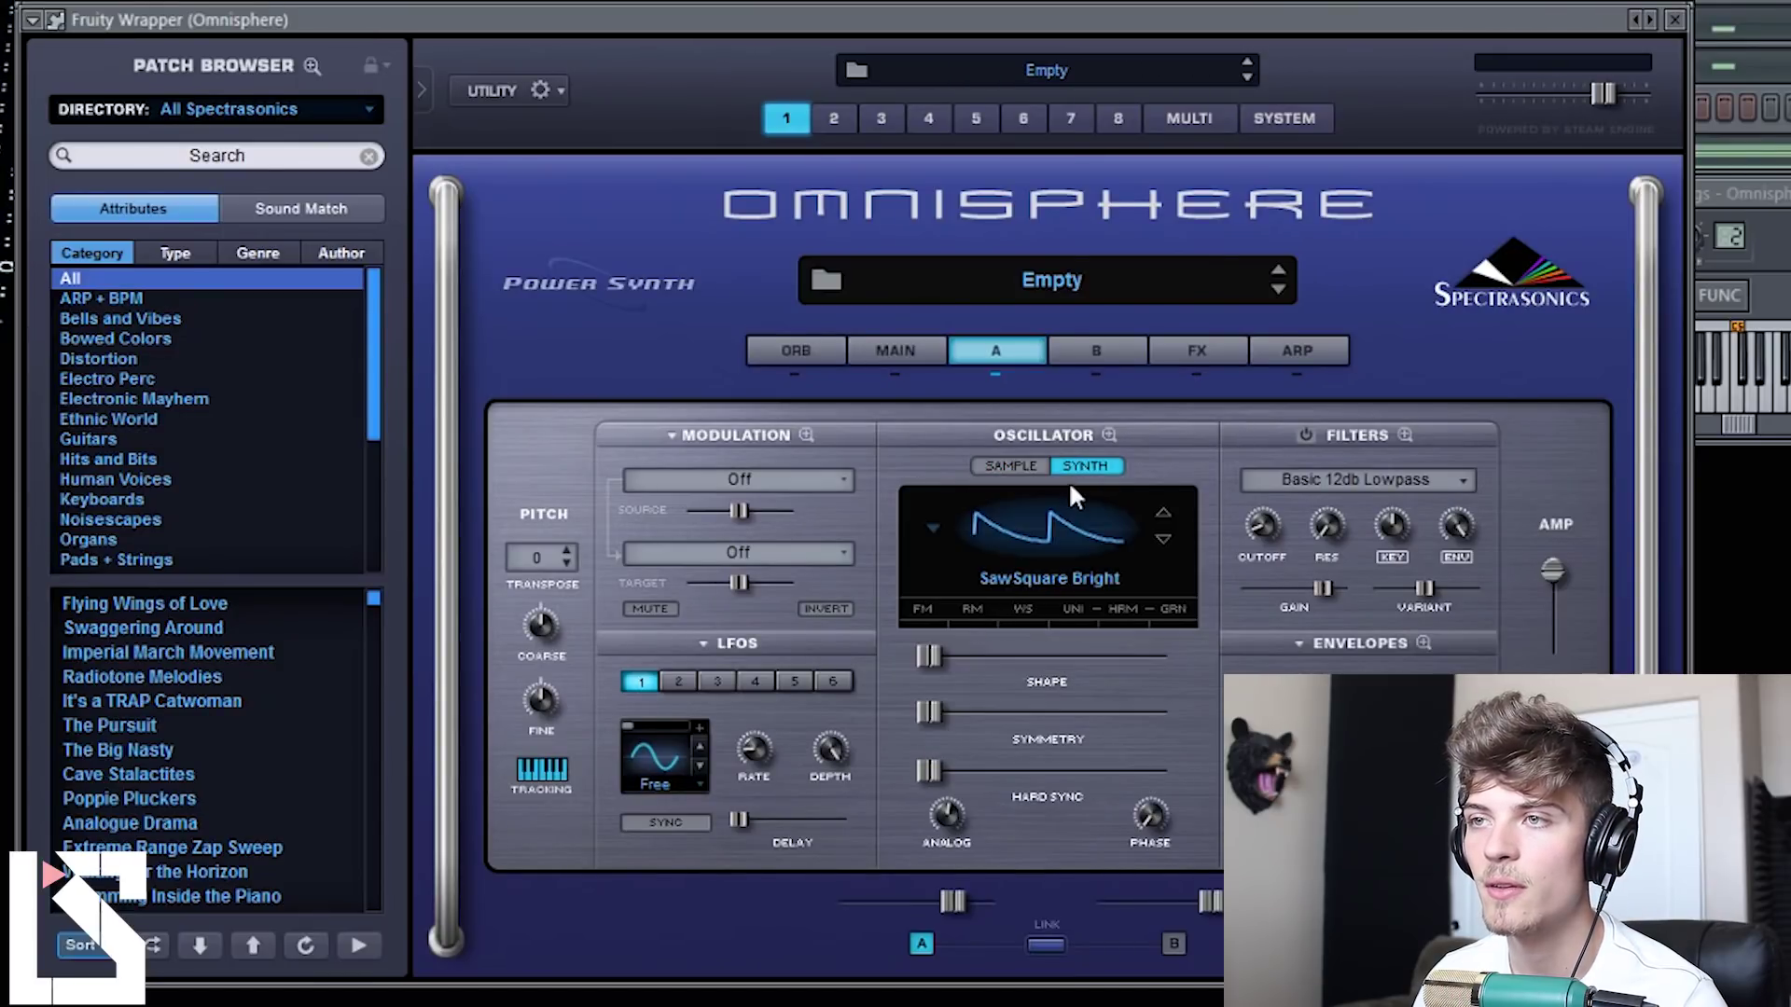
click(1163, 539)
click(1163, 539)
click(1163, 539)
click(1163, 539)
click(1162, 539)
click(1162, 539)
click(1163, 539)
click(1162, 538)
click(1162, 539)
click(1162, 517)
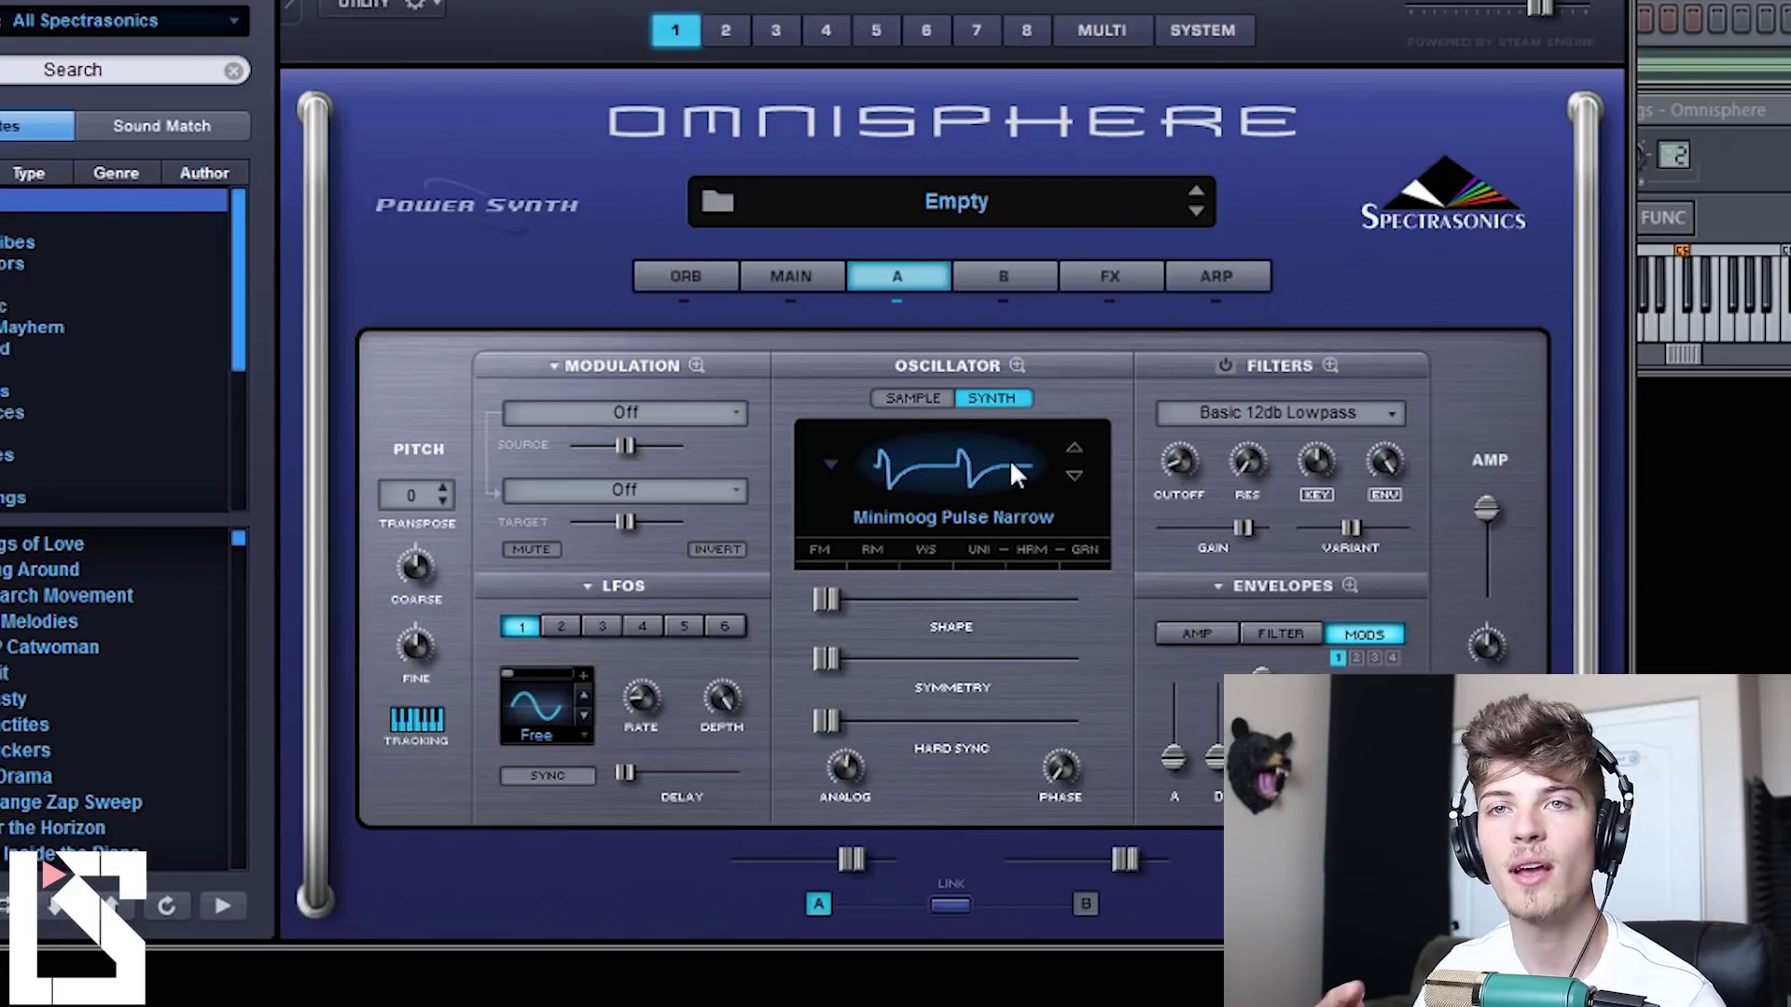
Step: Return the oscillator Shape to zero and raise Symmetry to about 0.32
drag(838, 596, 825, 658)
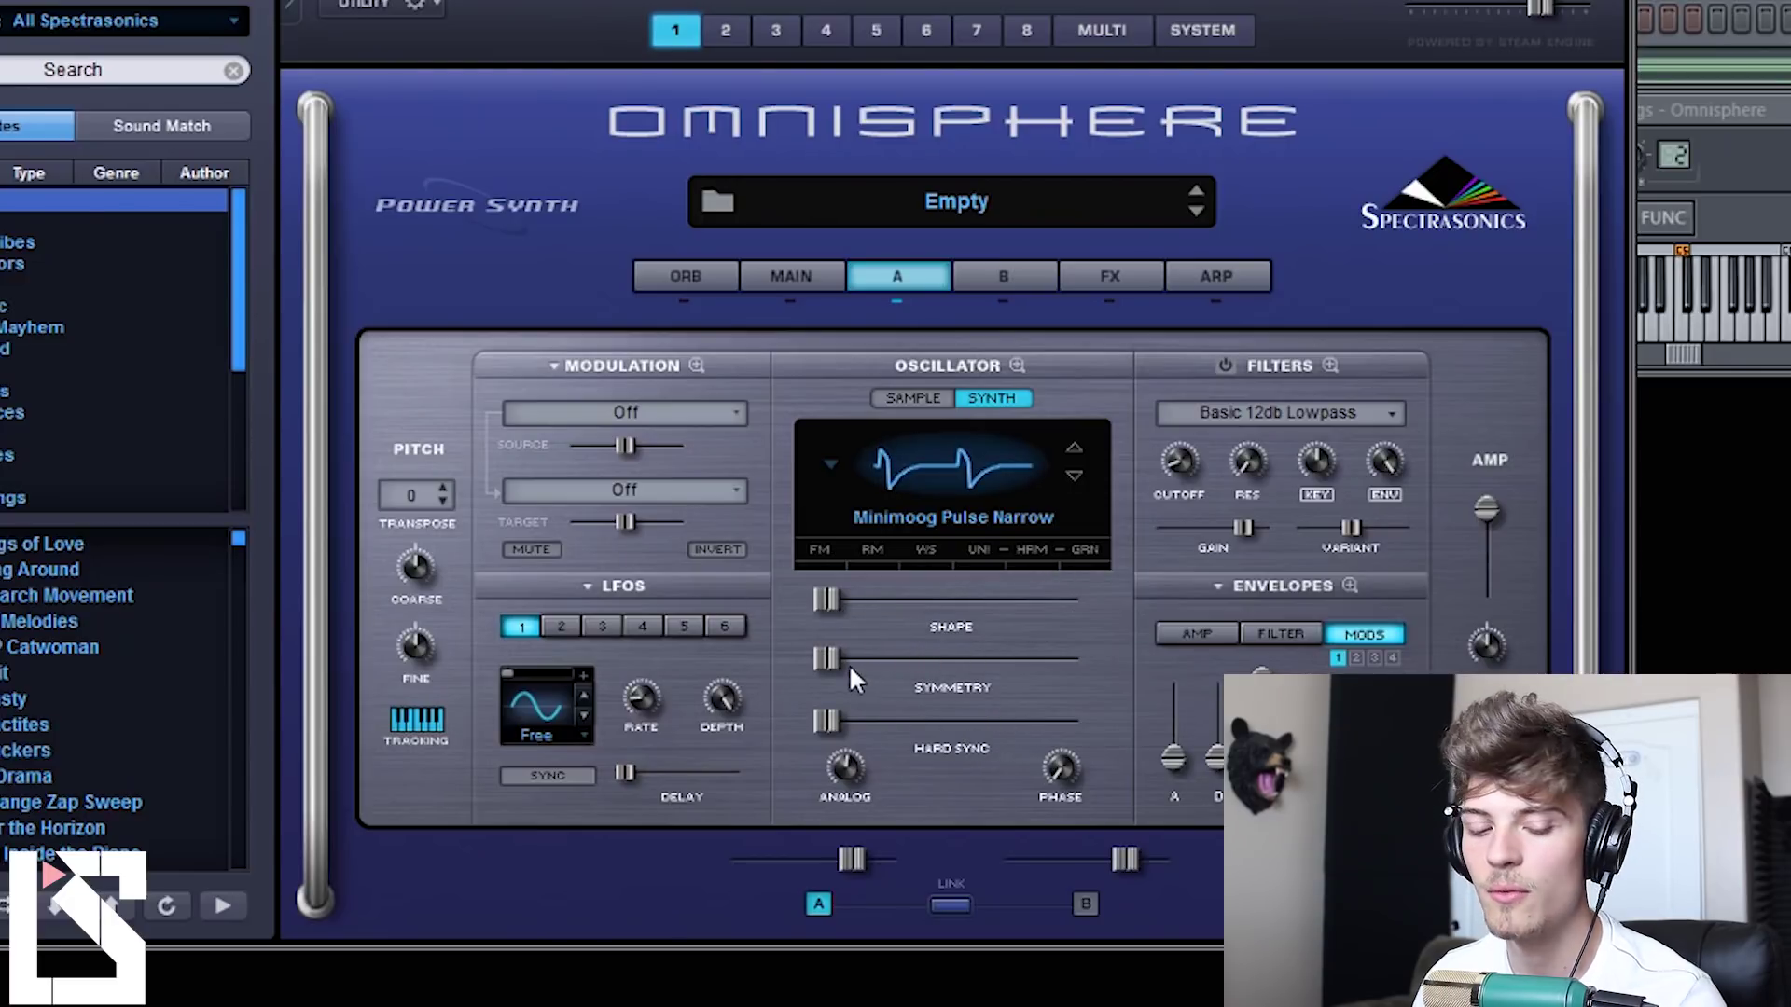
drag(832, 661, 907, 707)
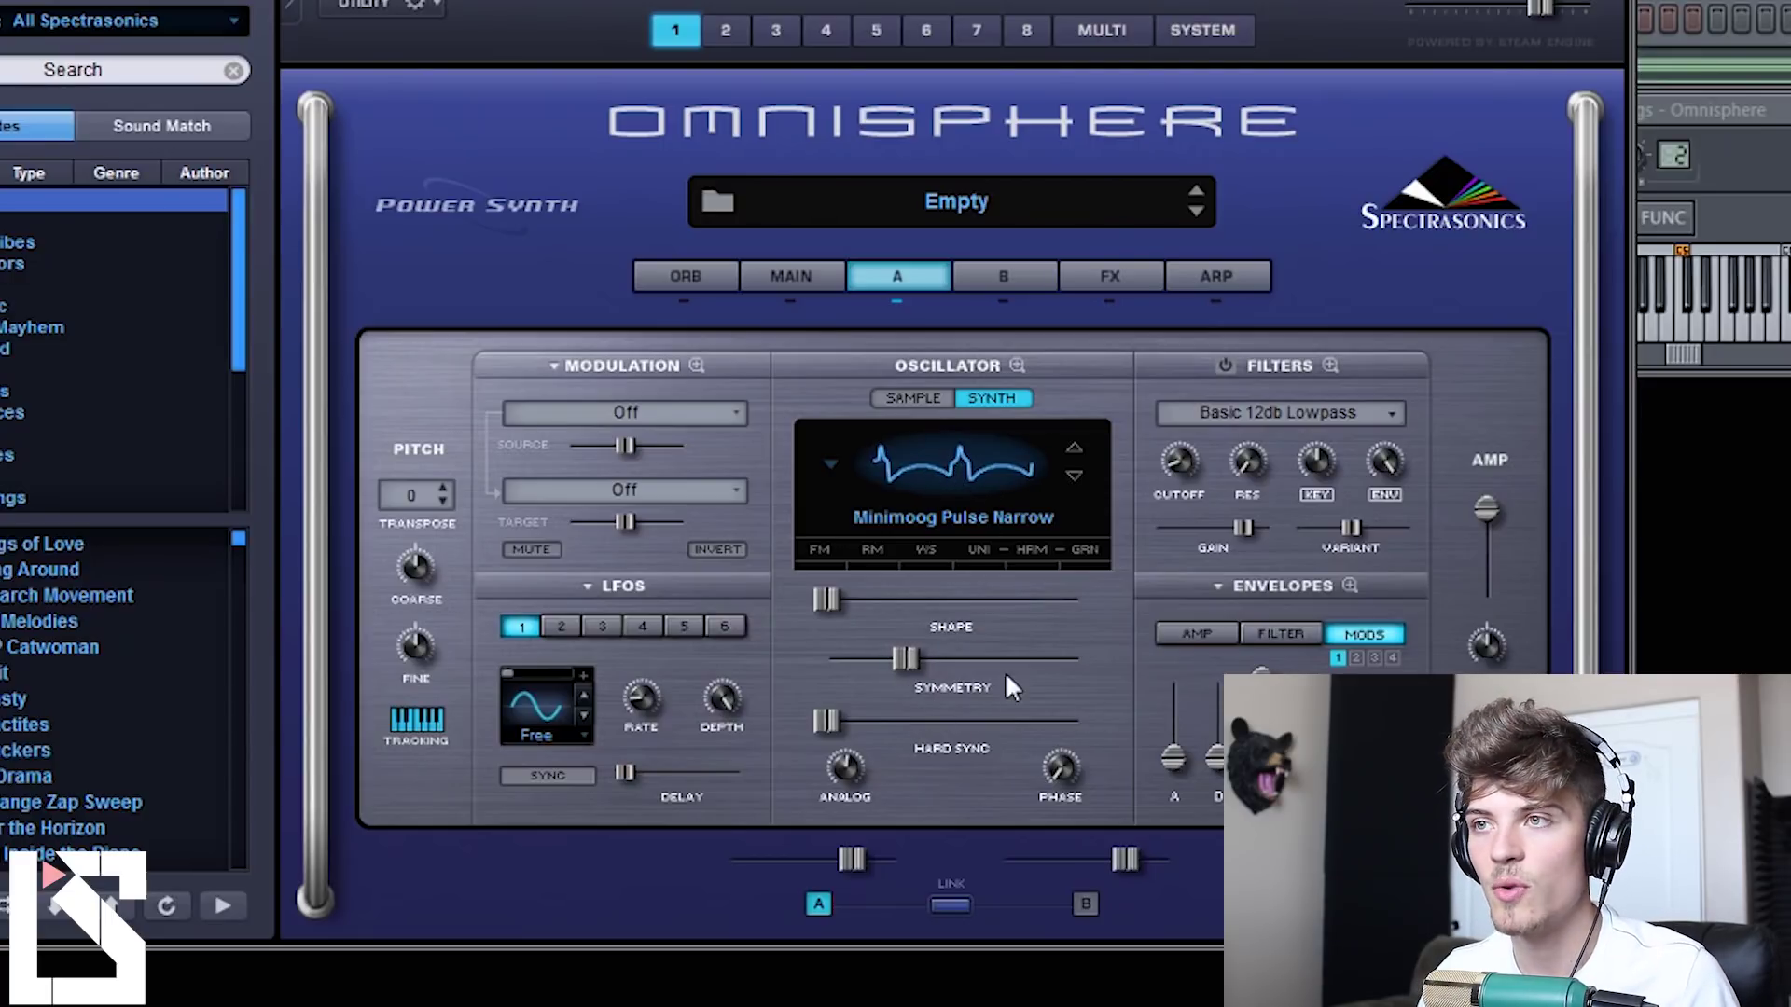
drag(906, 658, 929, 664)
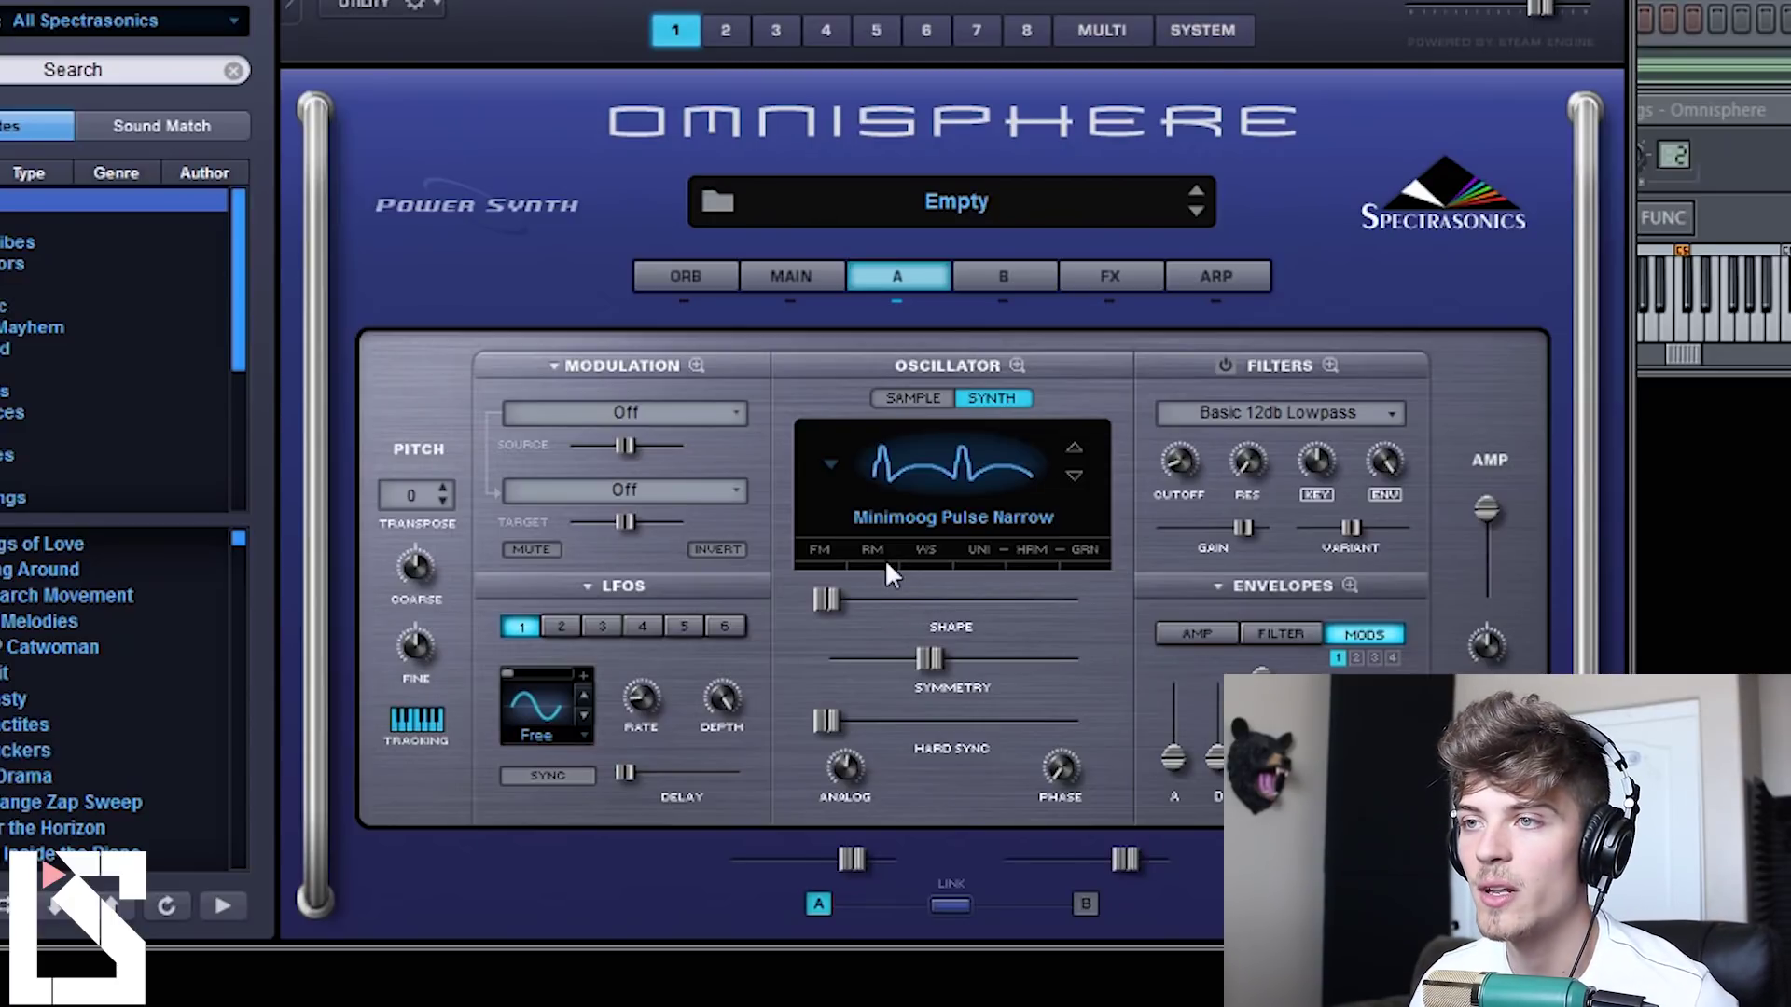
mouse_move(850, 771)
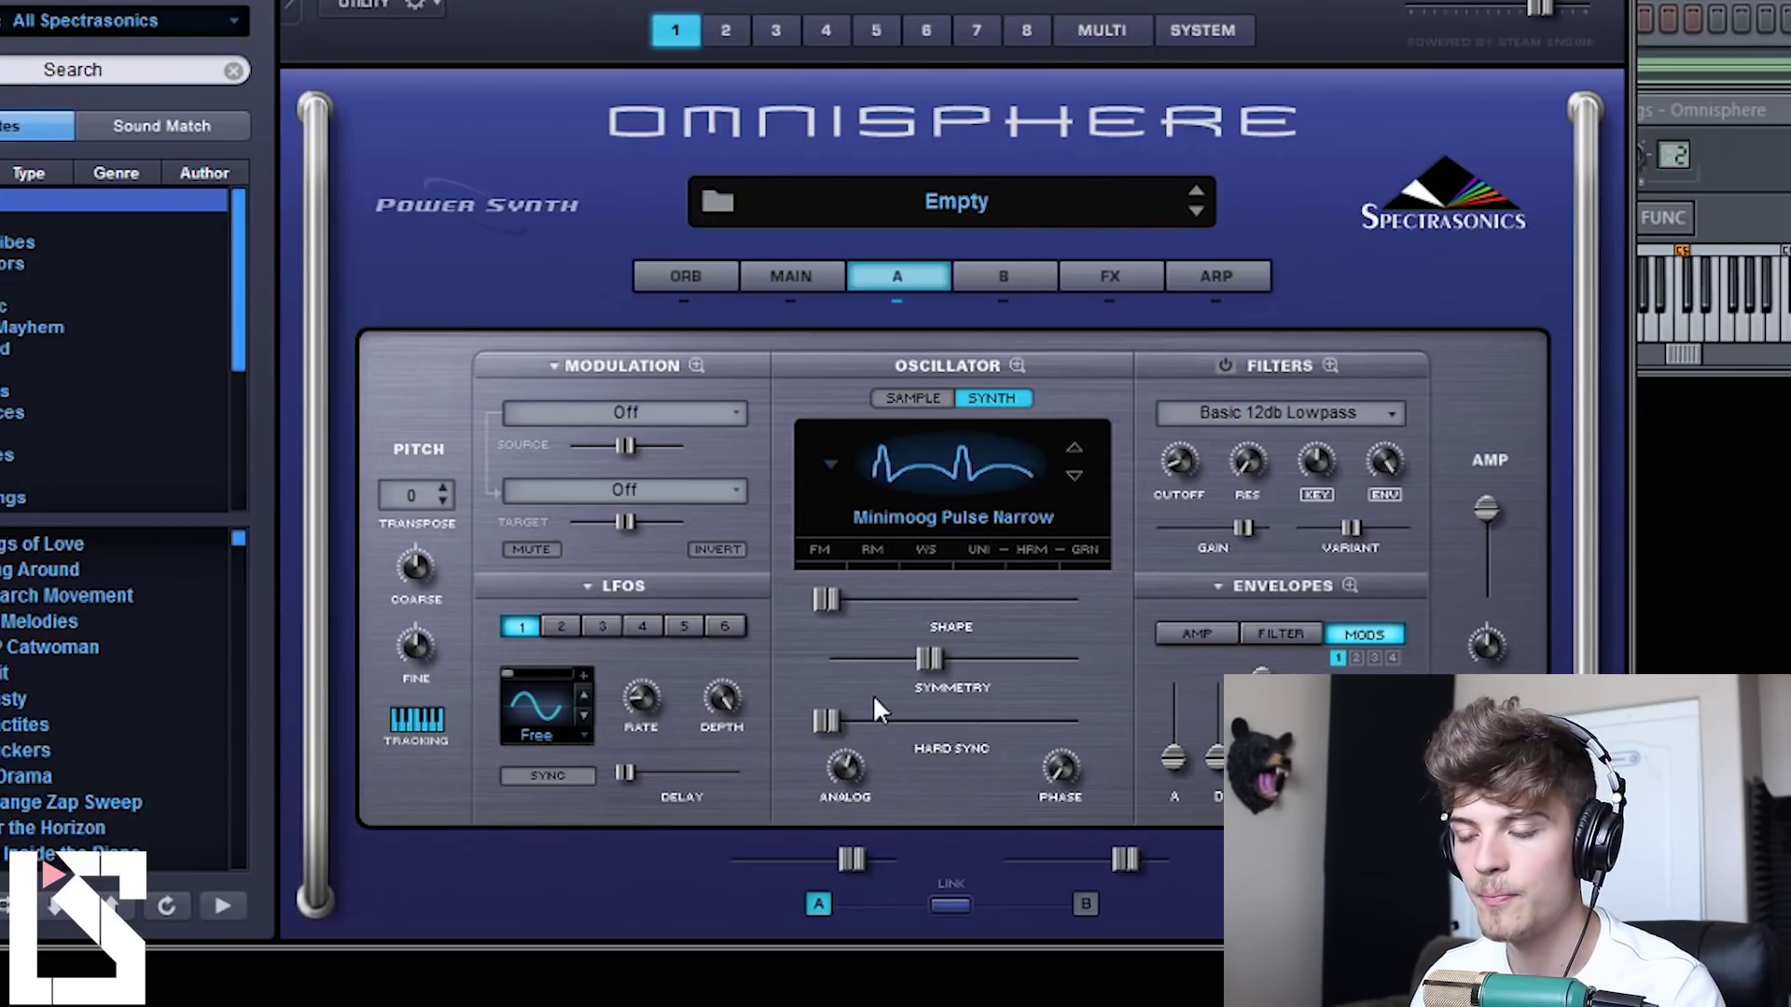
Step: Show the AMP envelope and lengthen its release
click(1223, 633)
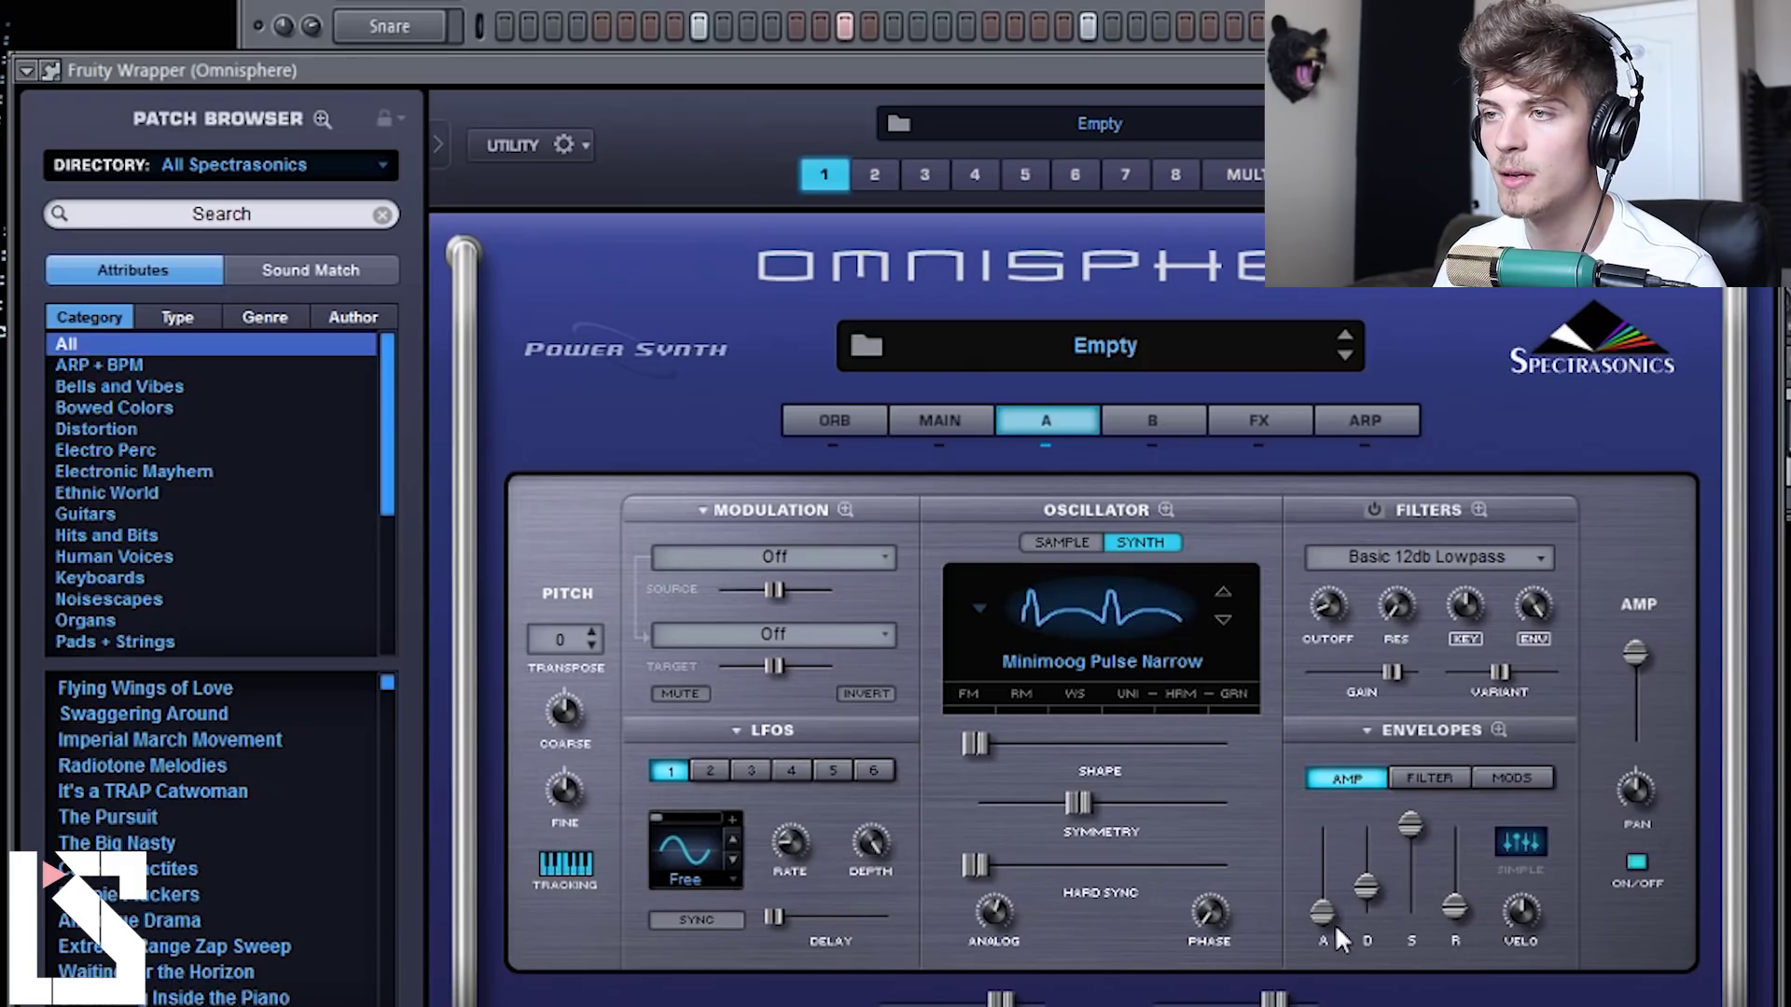
drag(1468, 918, 1460, 897)
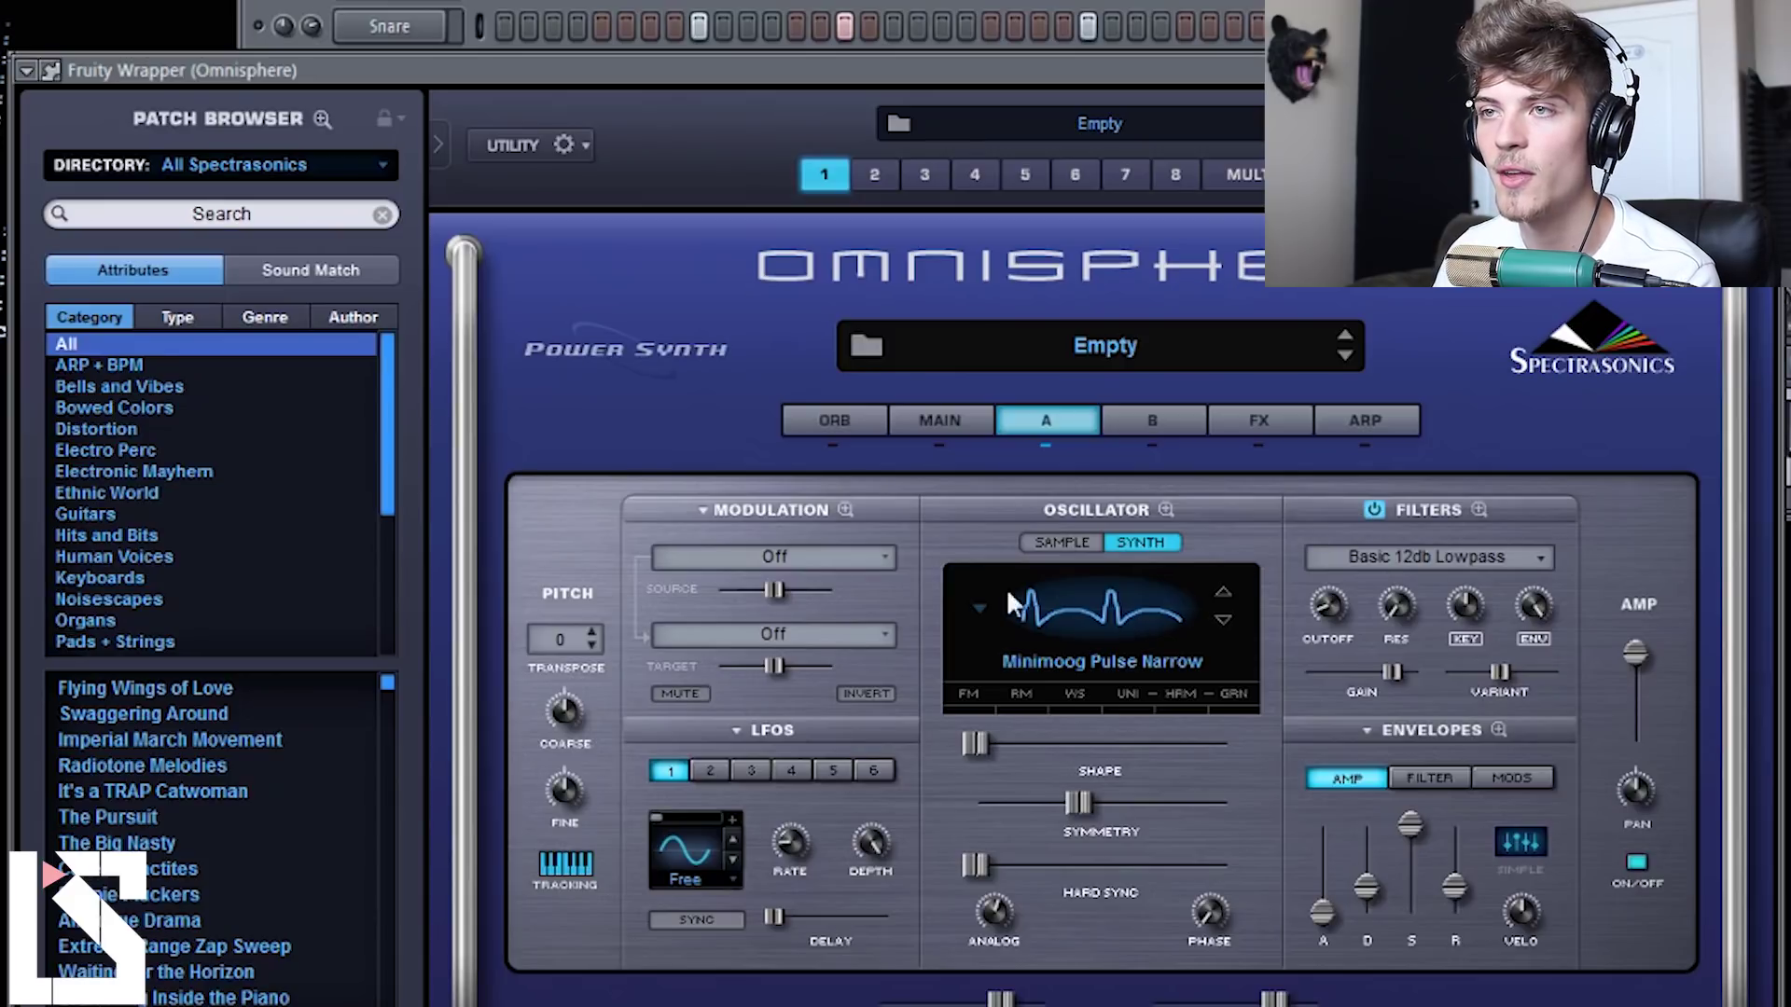
Step: Route LFO1 to Filter Cutoff in the modulation section and adjust the source and target amounts
click(788, 555)
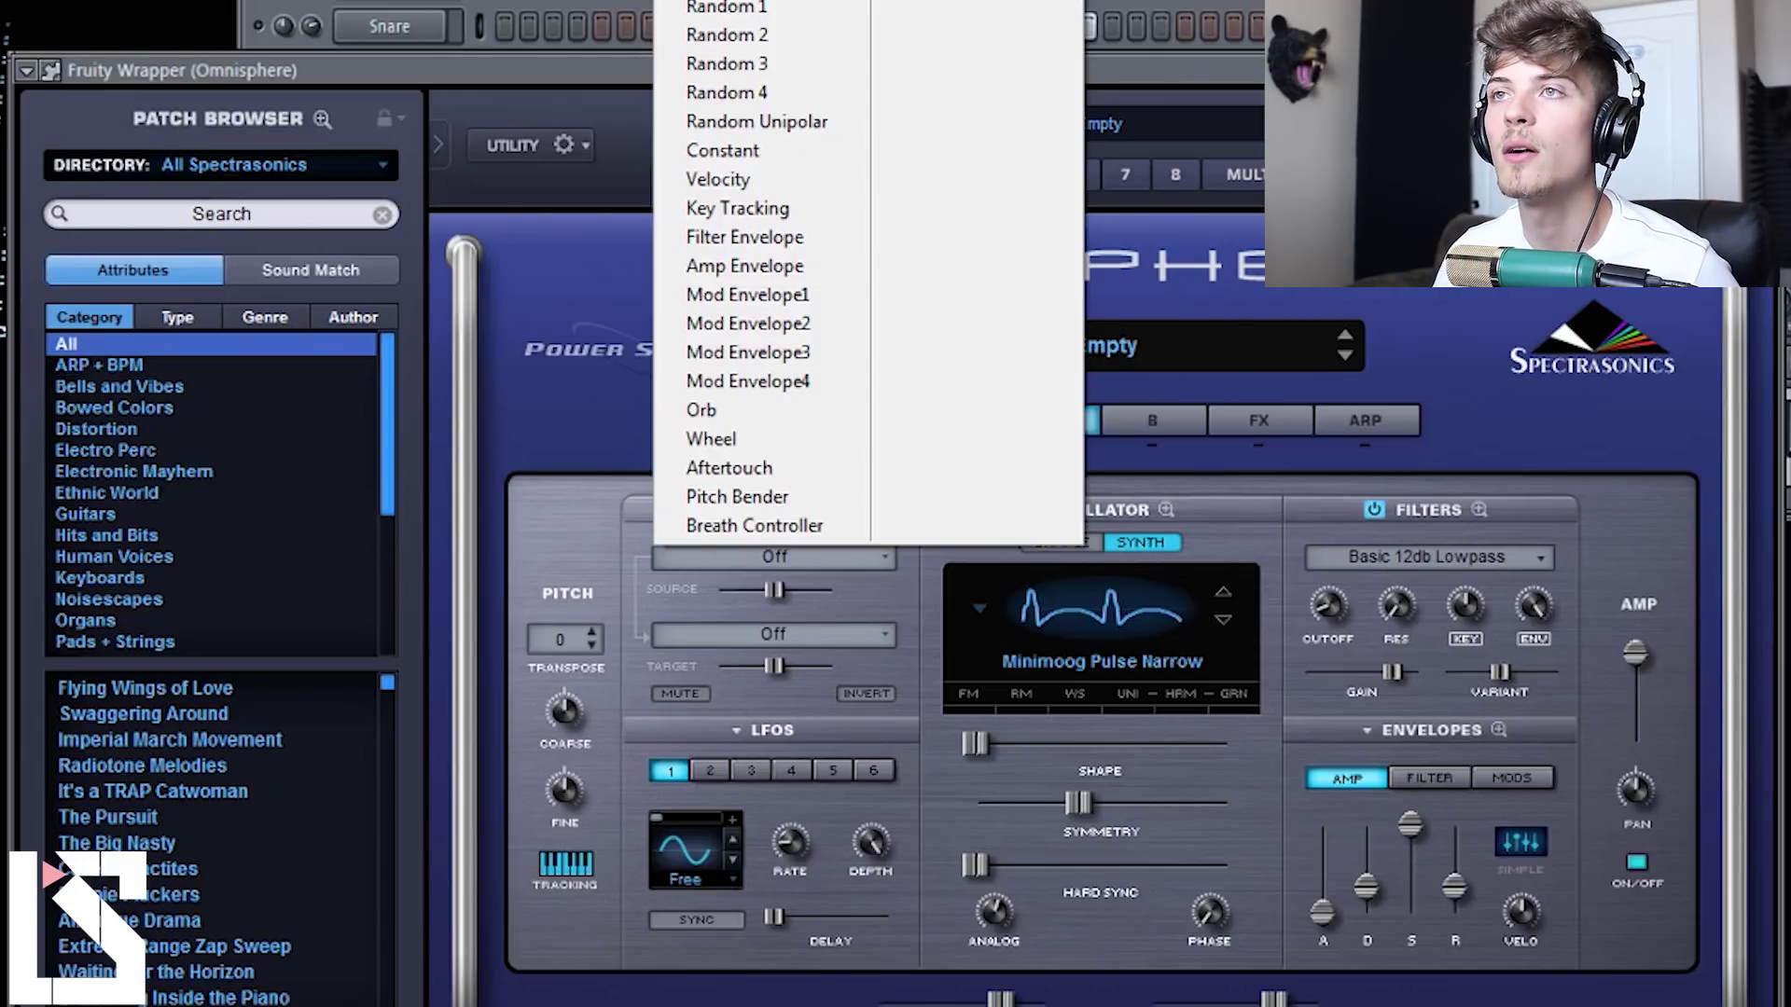
click(727, 7)
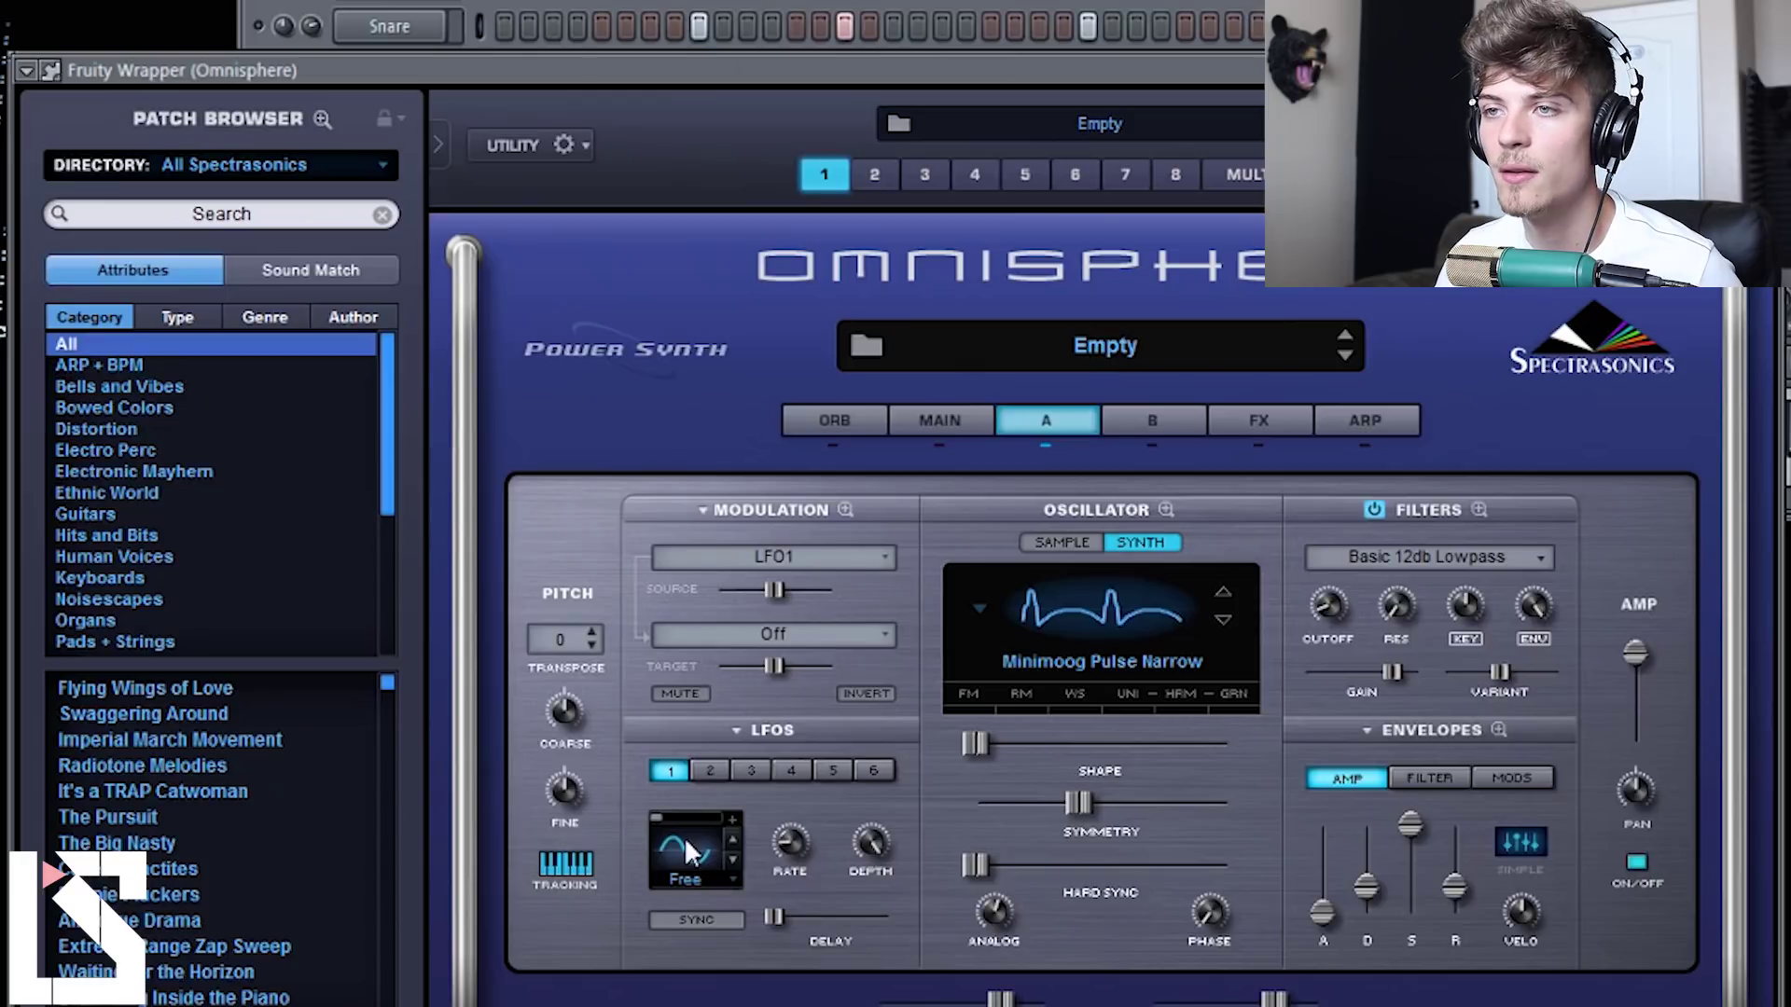
click(771, 630)
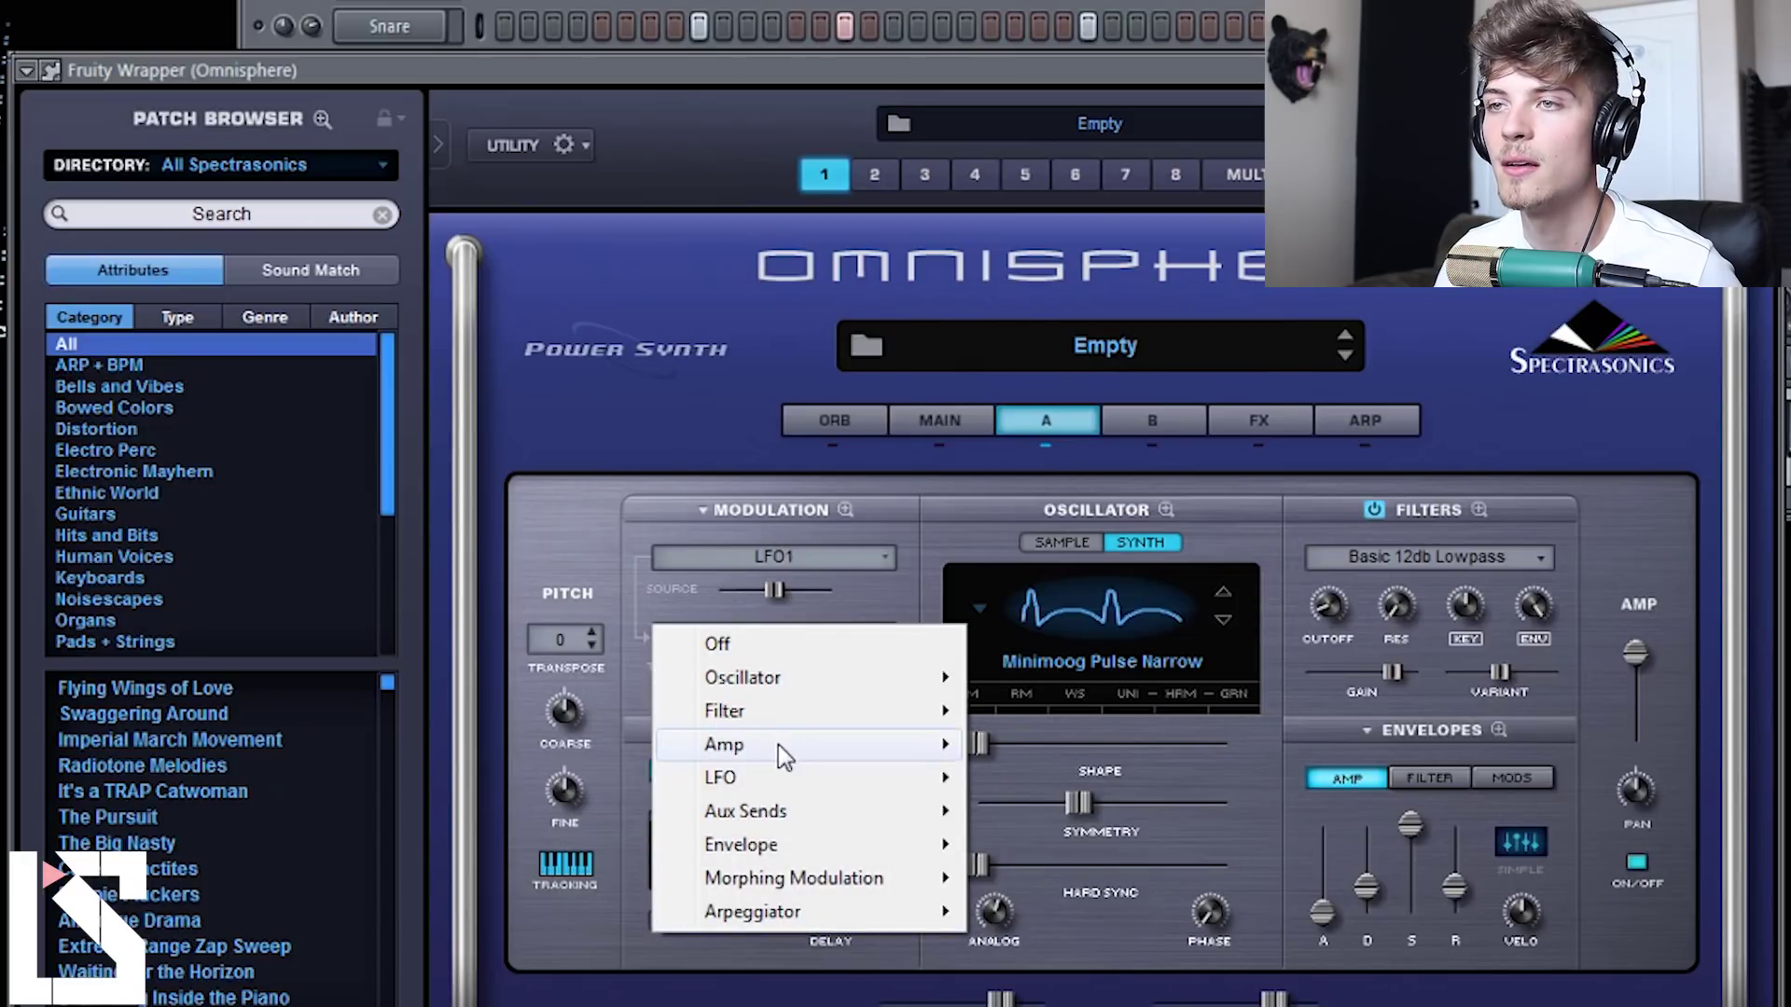
mouse_move(770, 714)
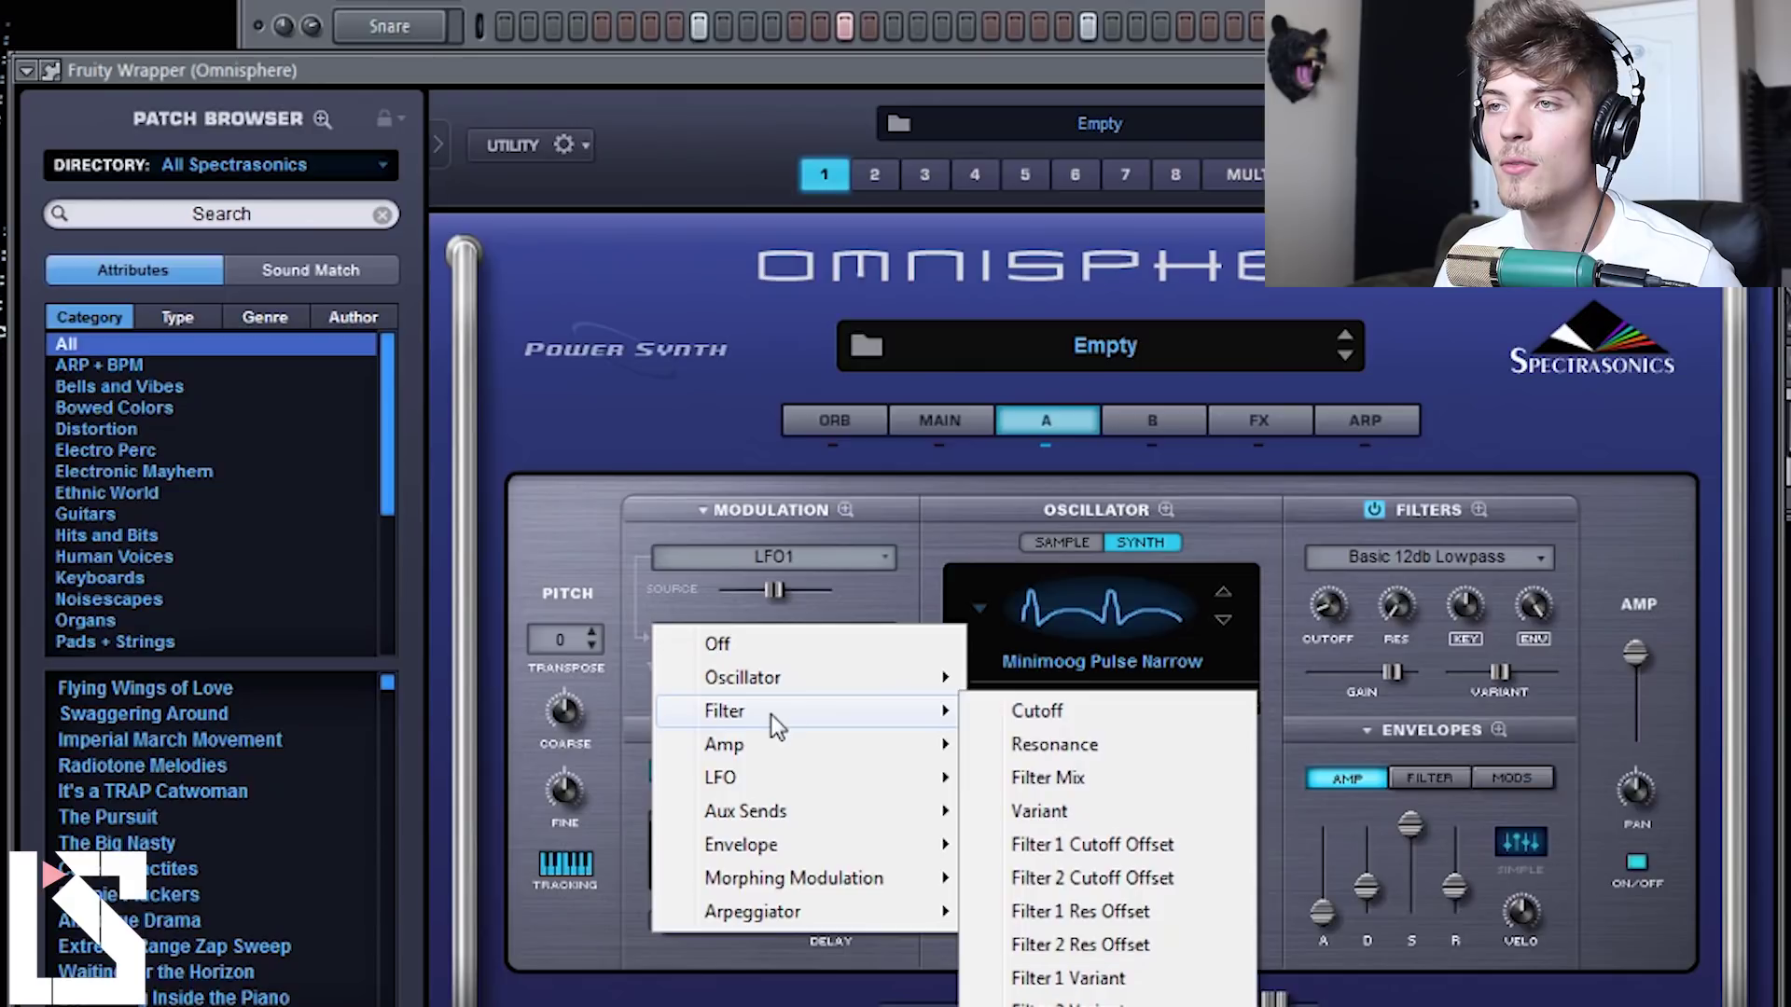
click(992, 710)
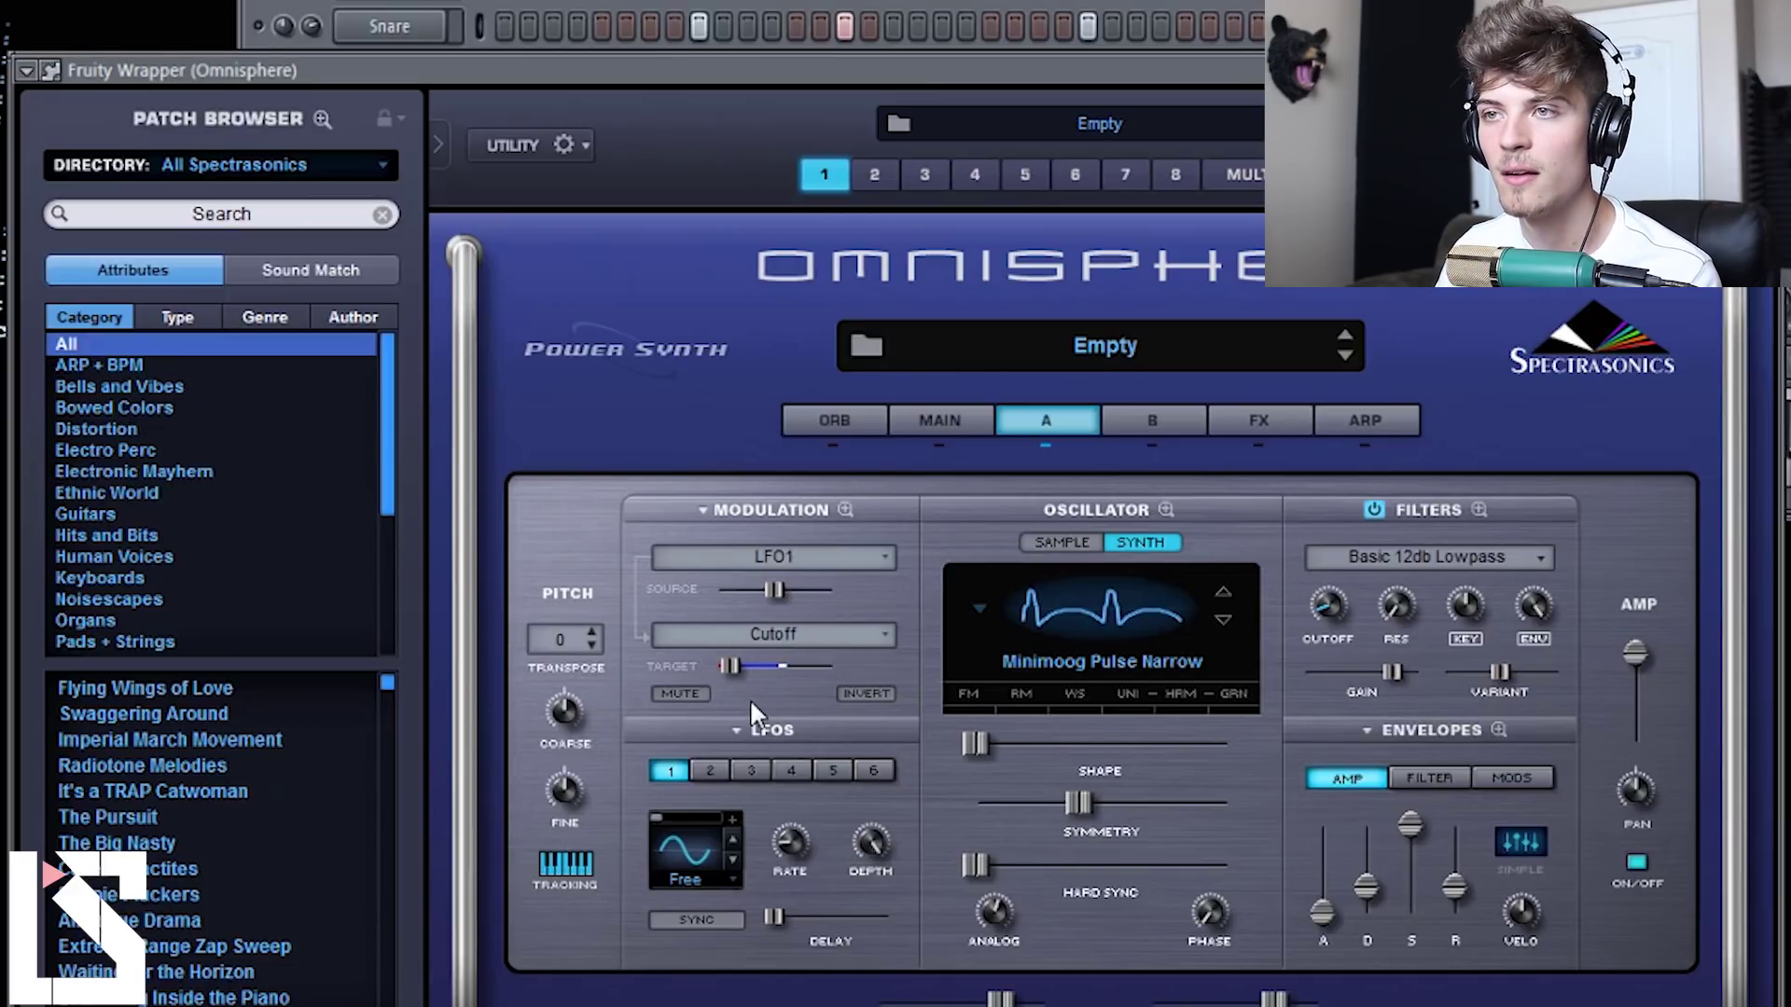
drag(771, 598, 763, 594)
drag(737, 675, 744, 675)
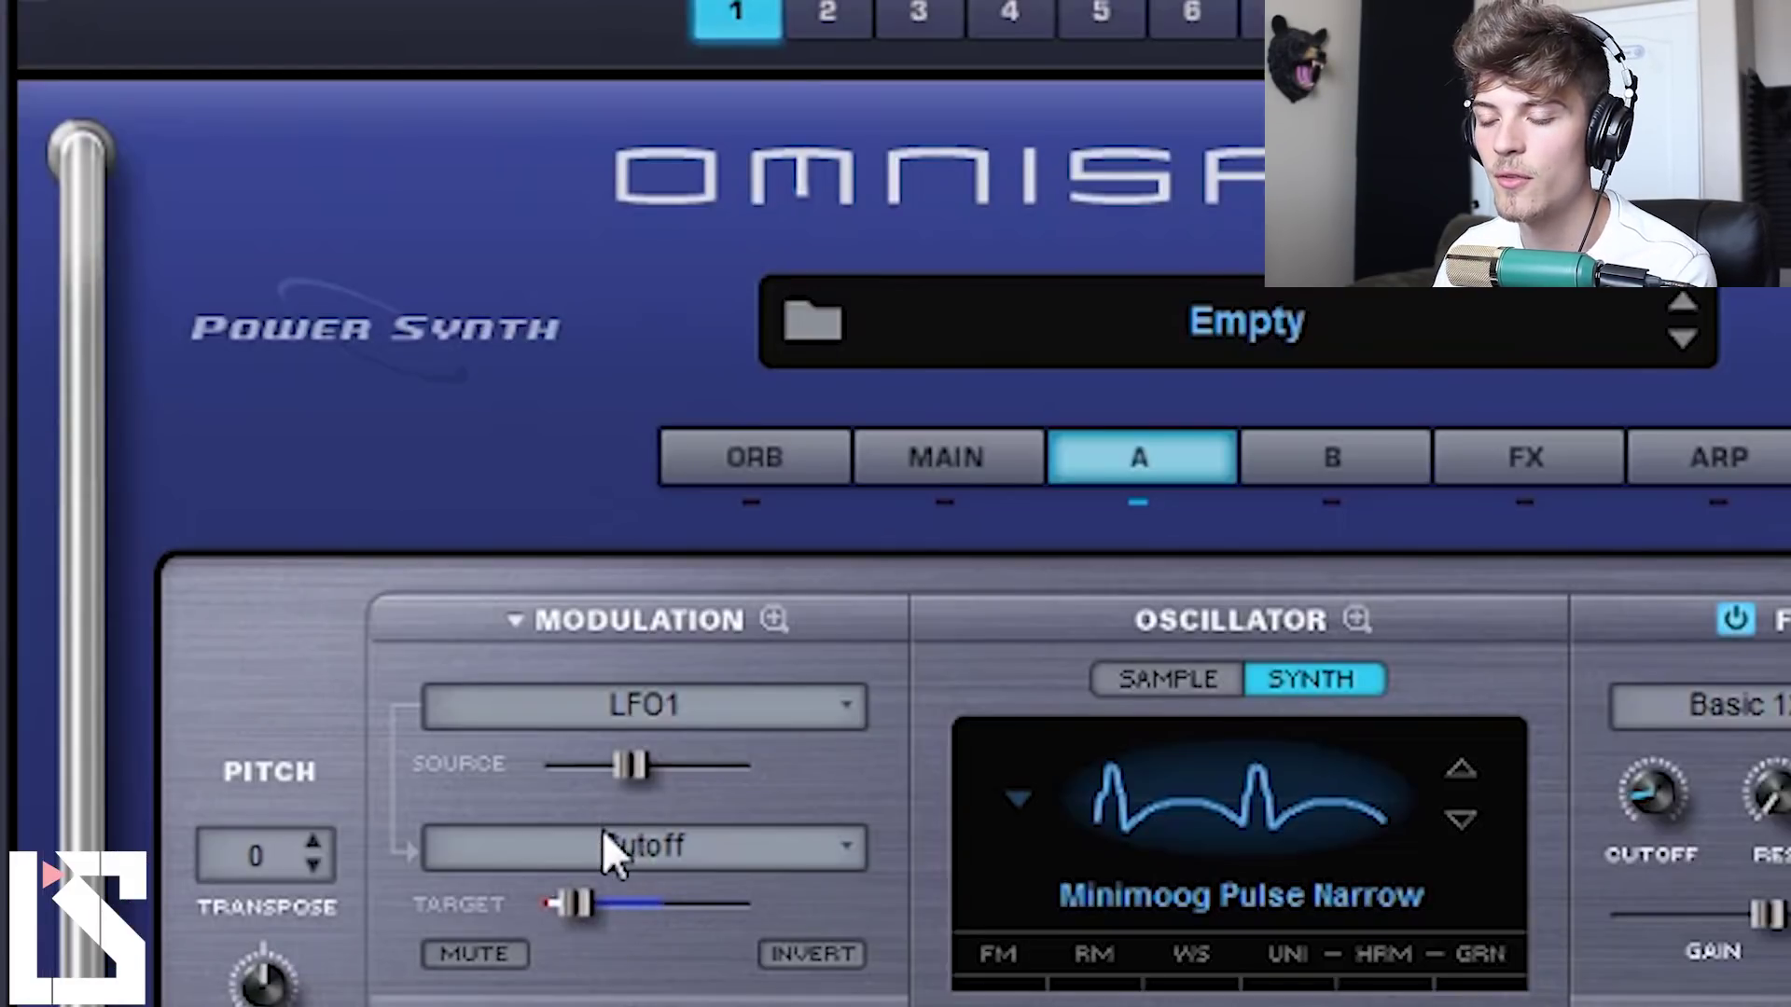
Step: Slow the LFO1 rate to about 0.88 Hz and raise the cutoff modulation amount
drag(772, 853, 782, 768)
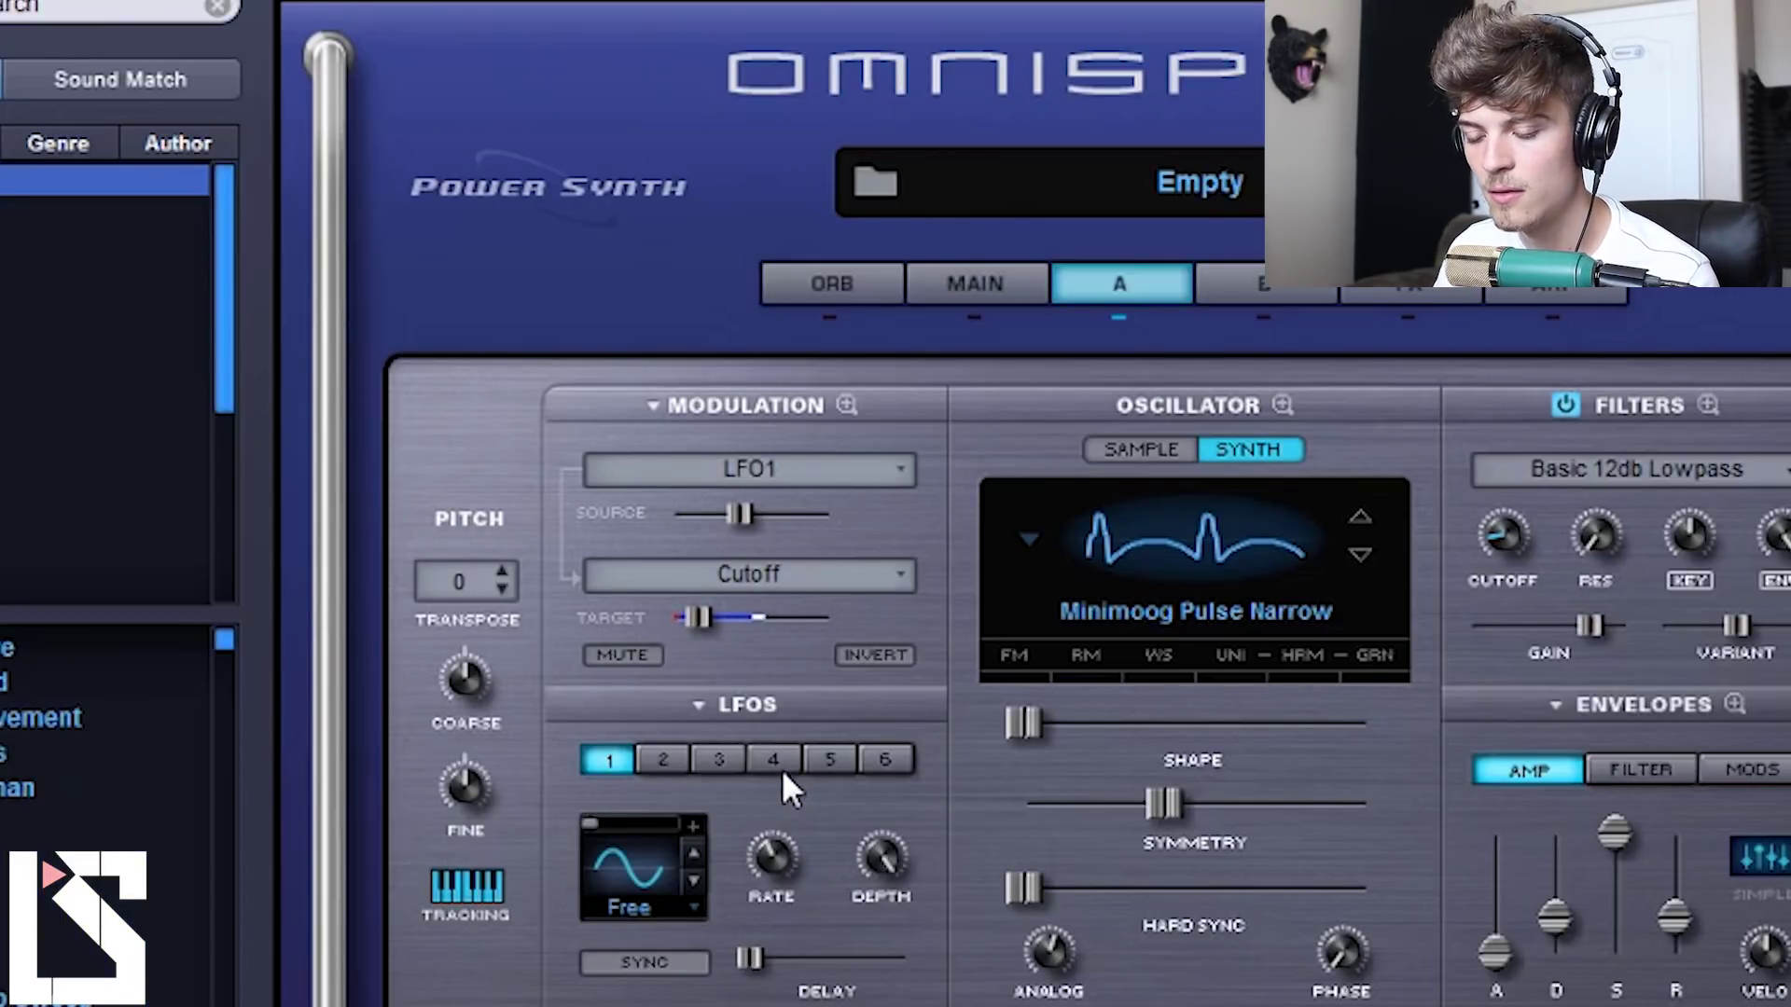
drag(775, 878, 767, 932)
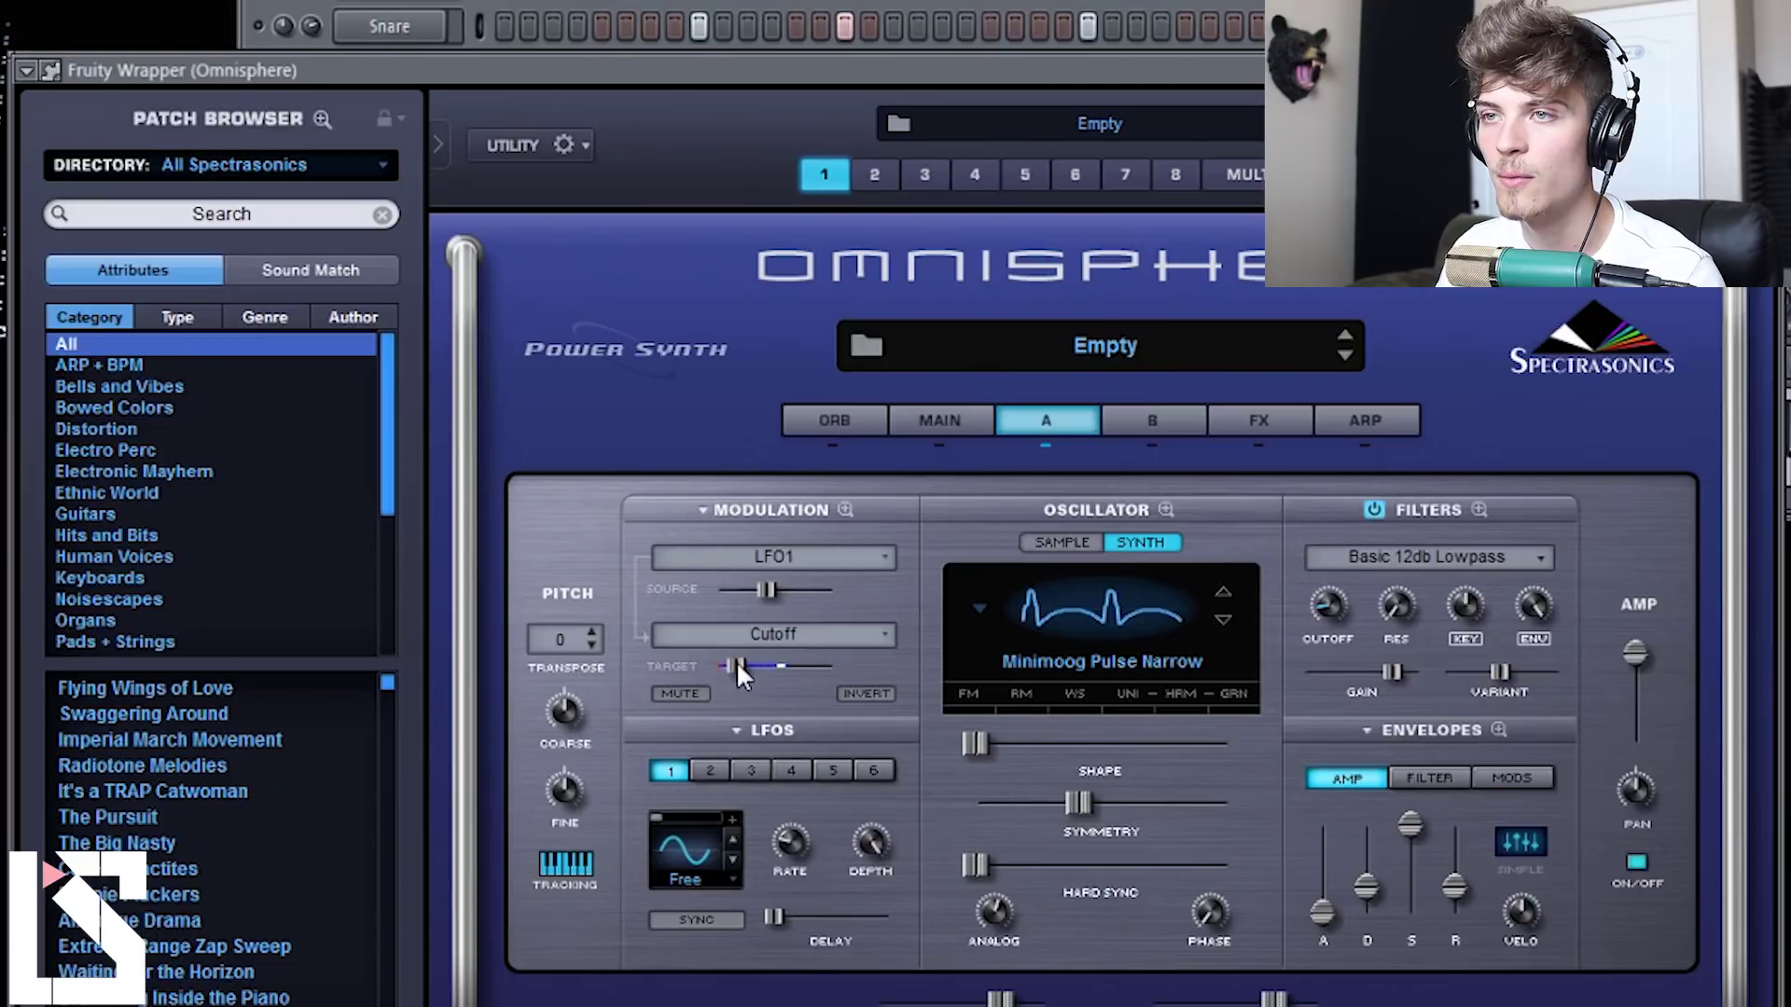
mouse_move(700, 611)
mouse_down()
mouse_move(795, 595)
mouse_move(728, 605)
mouse_up()
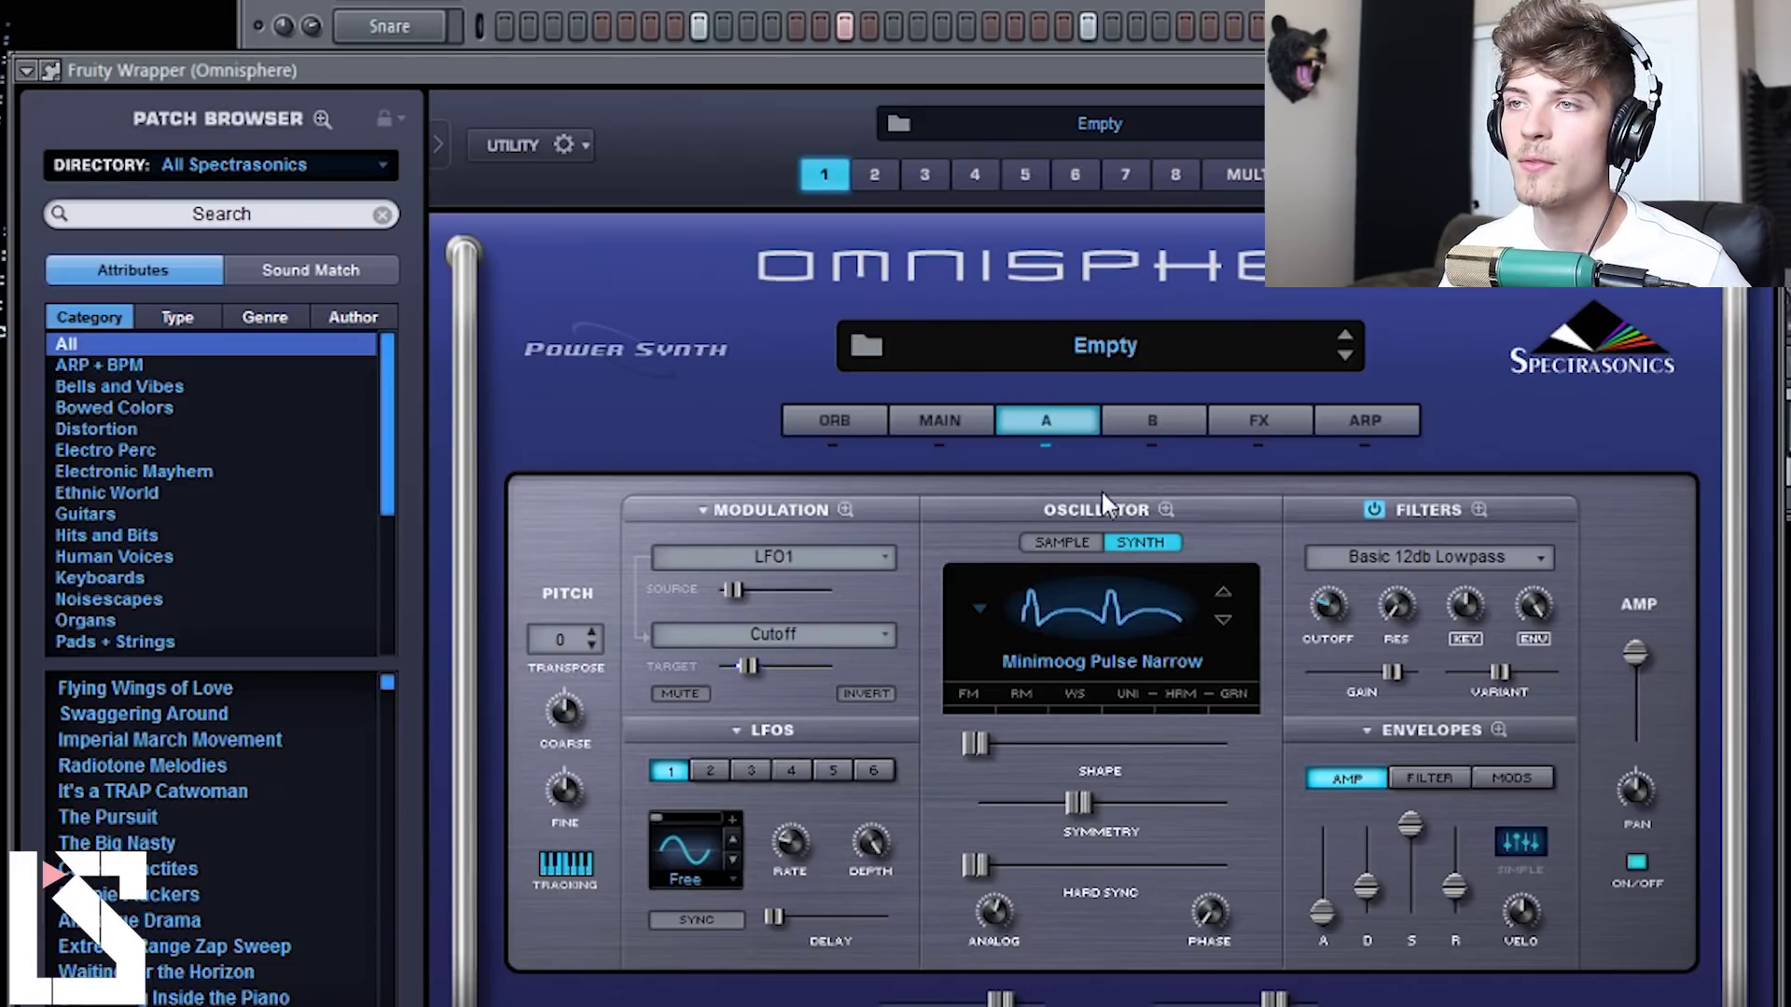
Step: Lengthen the amp release slightly and look over oscillator A's FM and Ring pages
drag(1455, 886, 1451, 878)
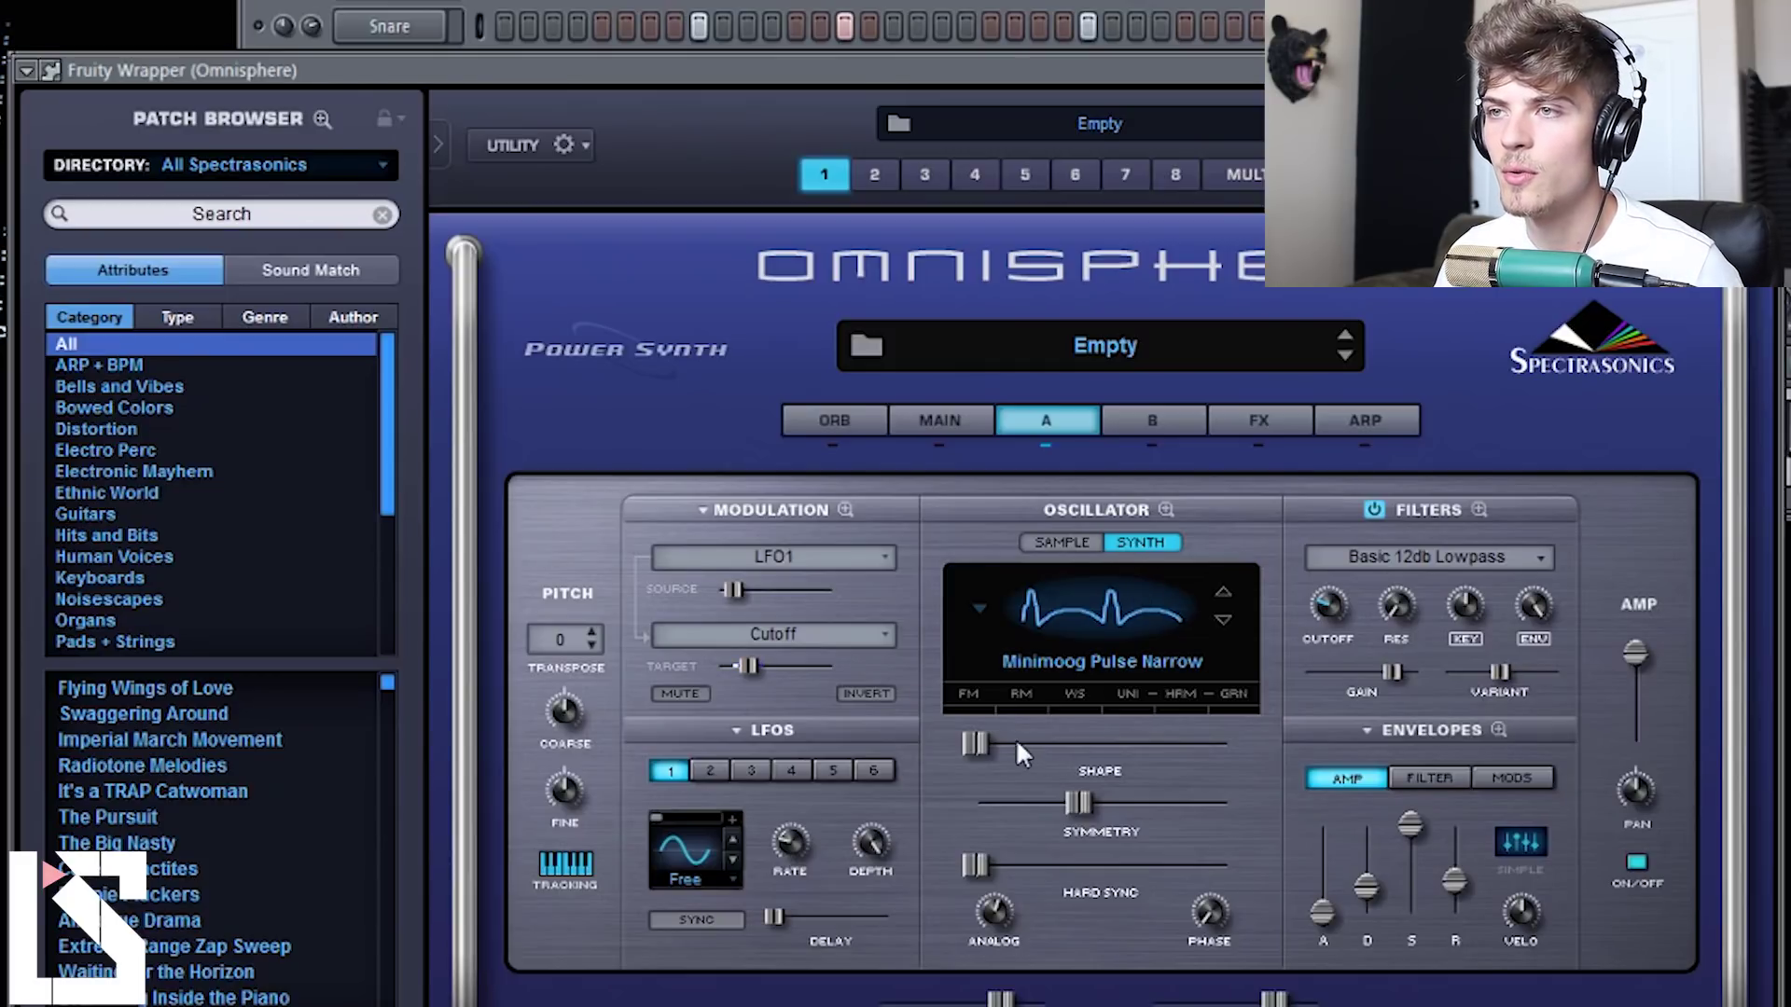
click(968, 697)
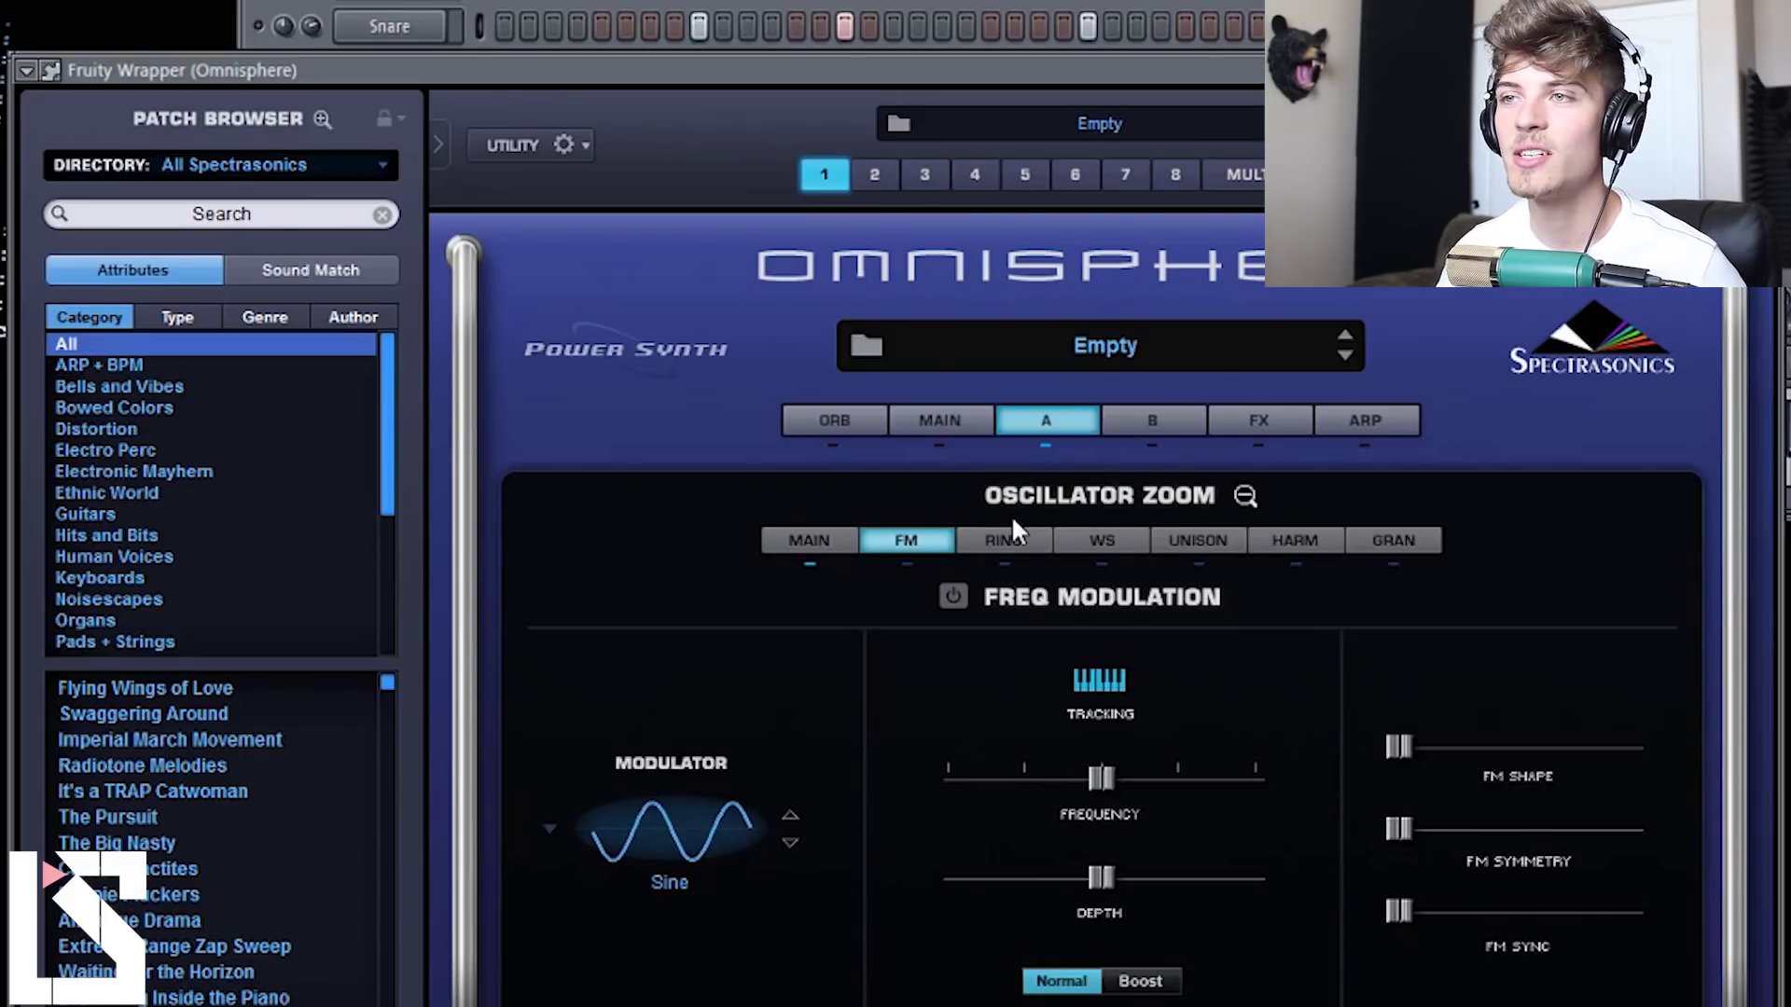
click(994, 541)
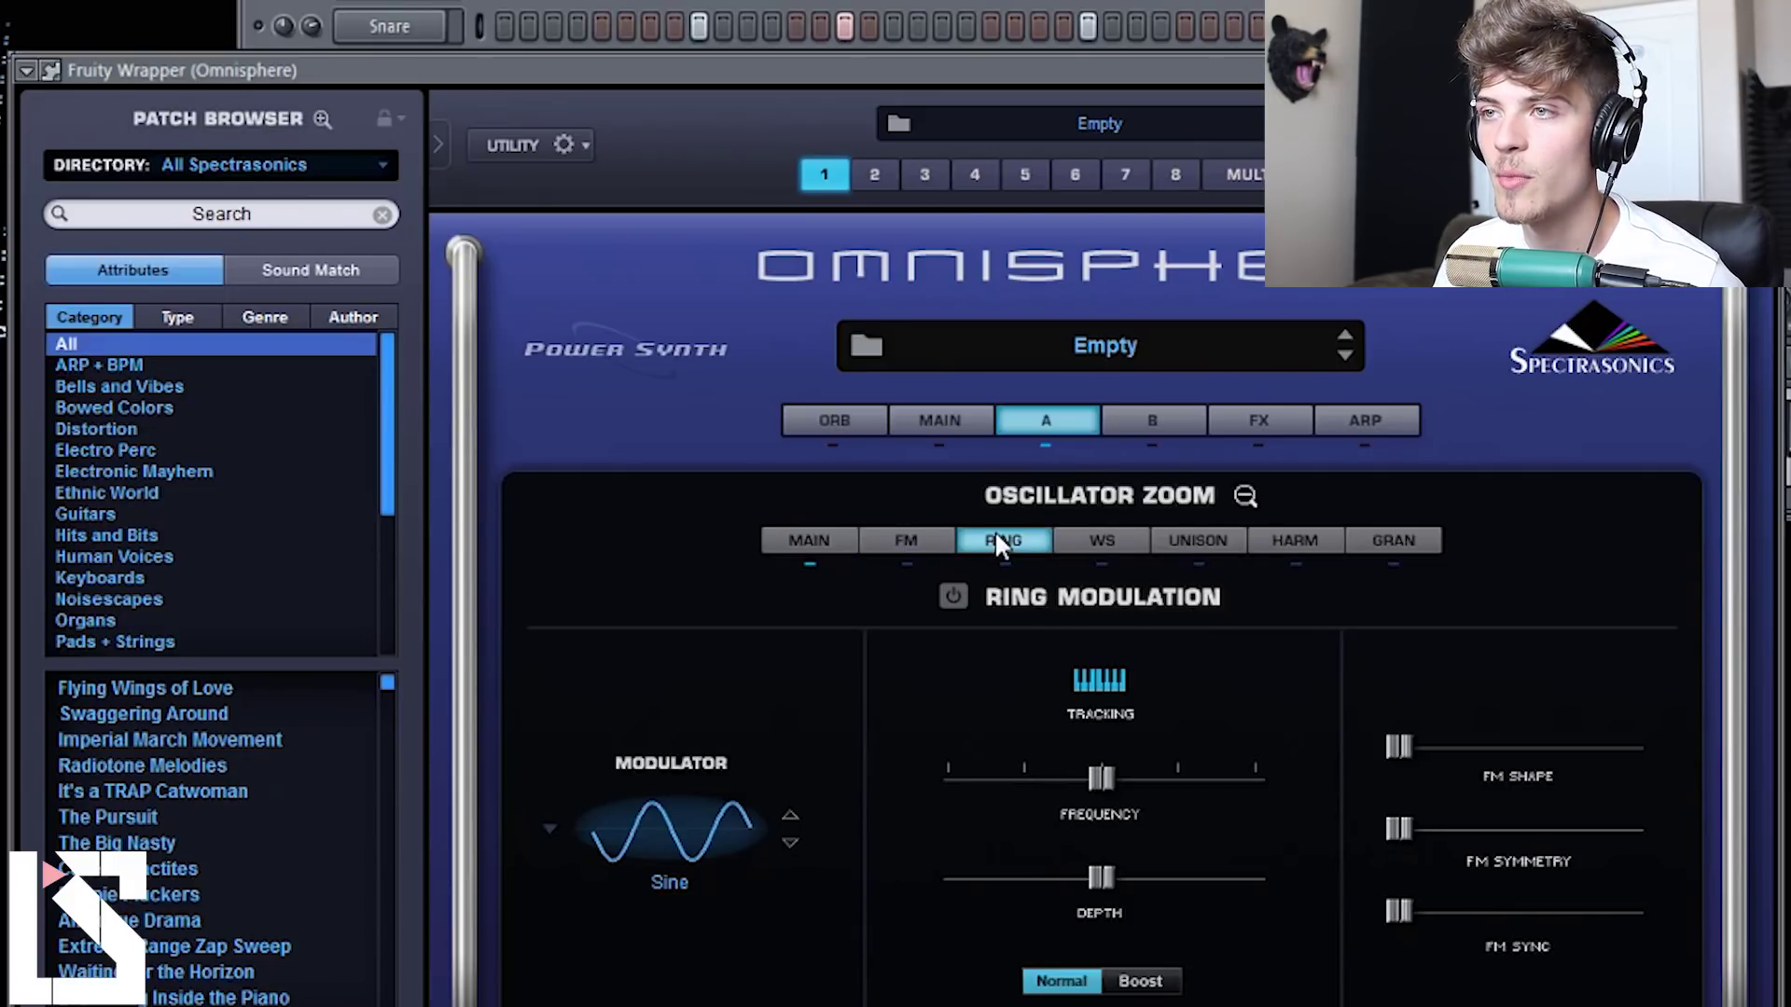
click(1077, 539)
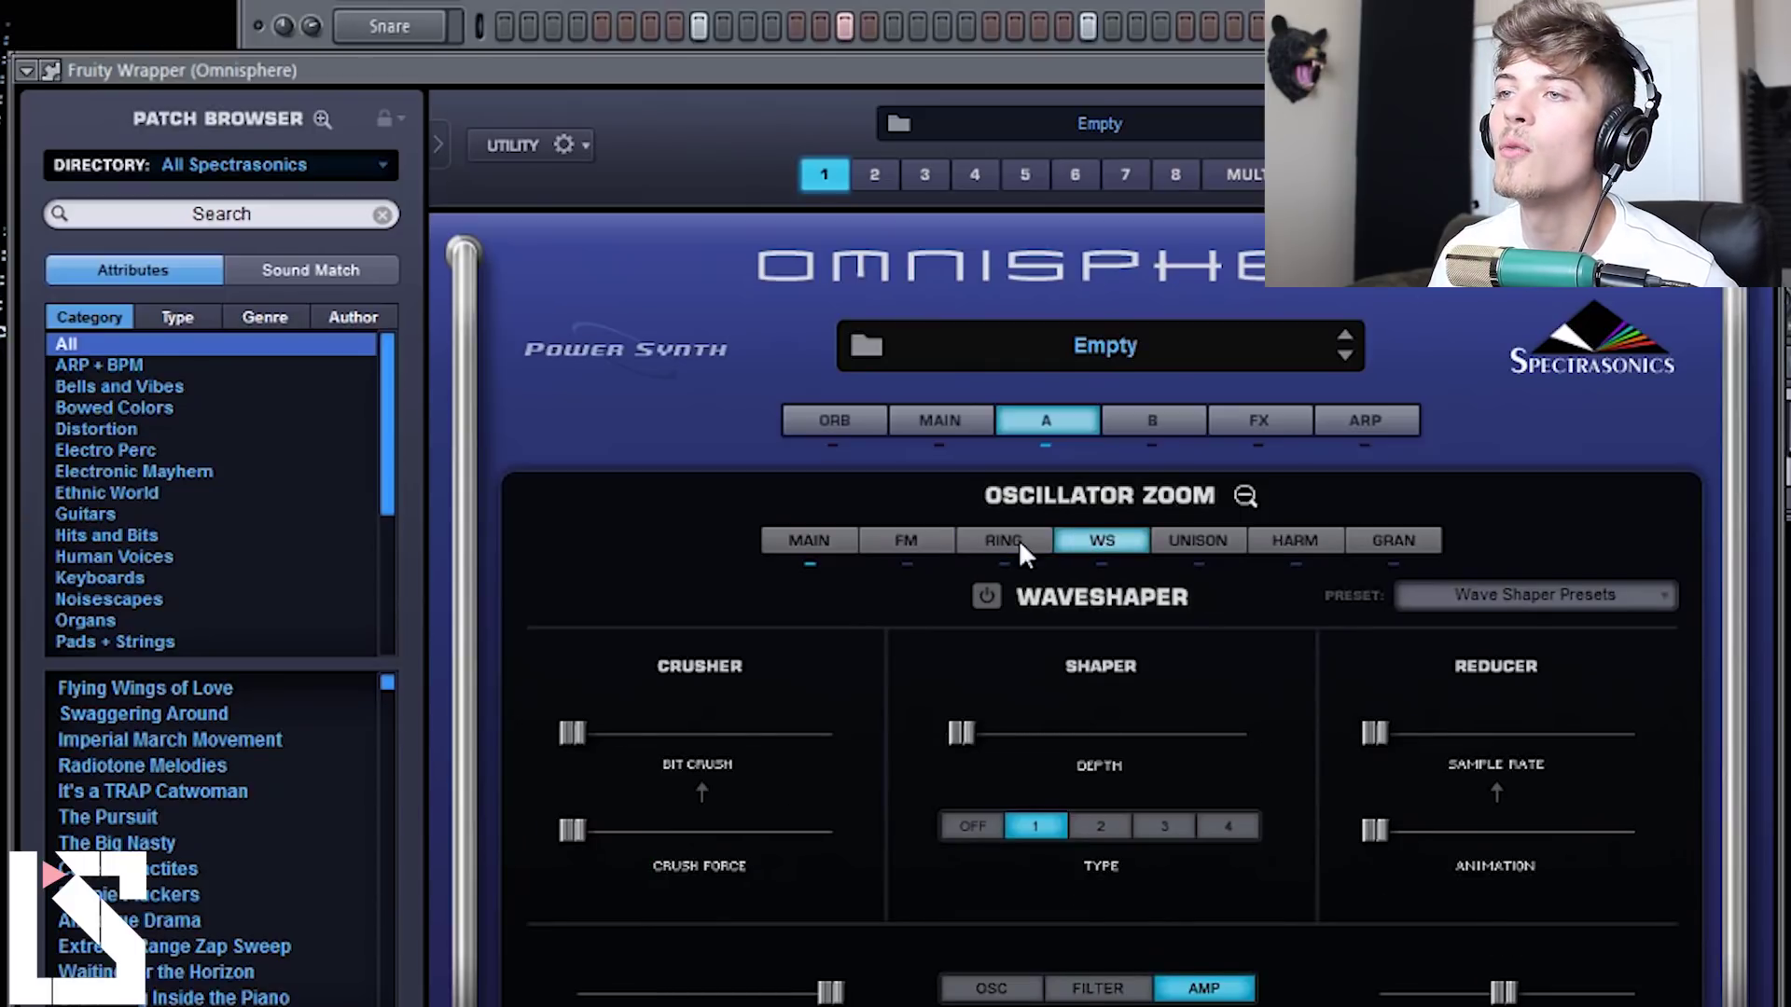
Step: Raise FM Shape to 0.025, then bring up the Waveshaper page
click(914, 547)
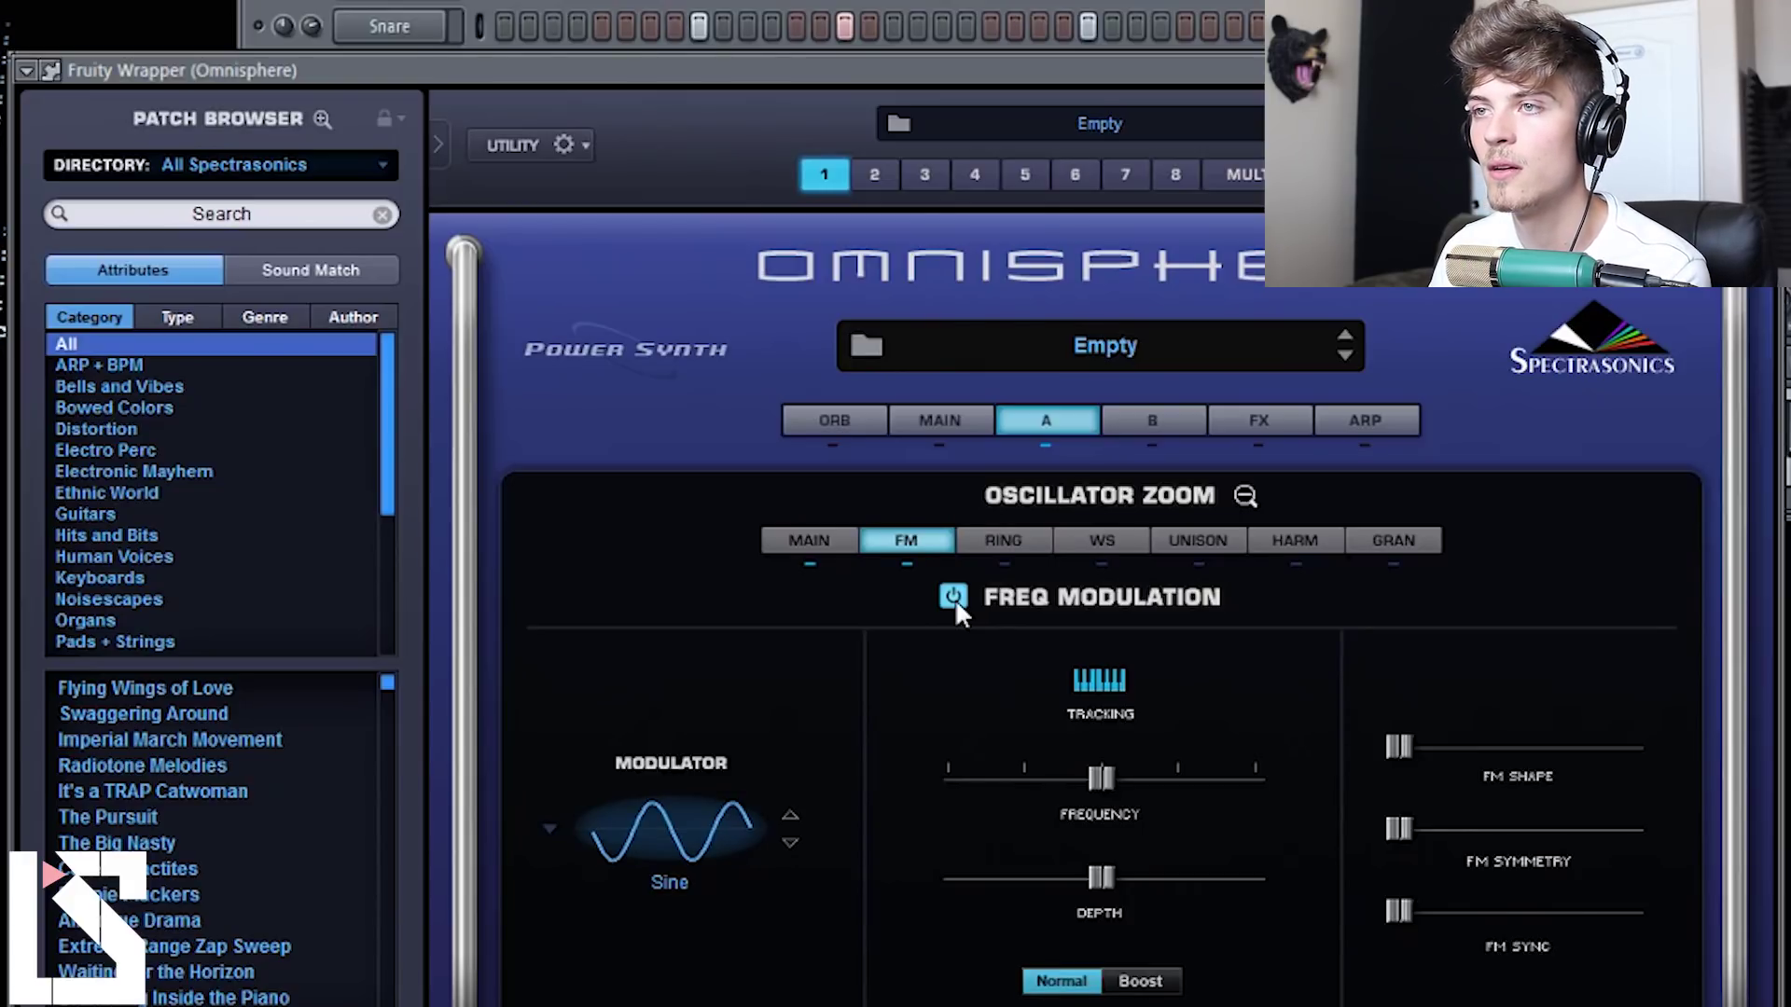
drag(1400, 747, 1407, 747)
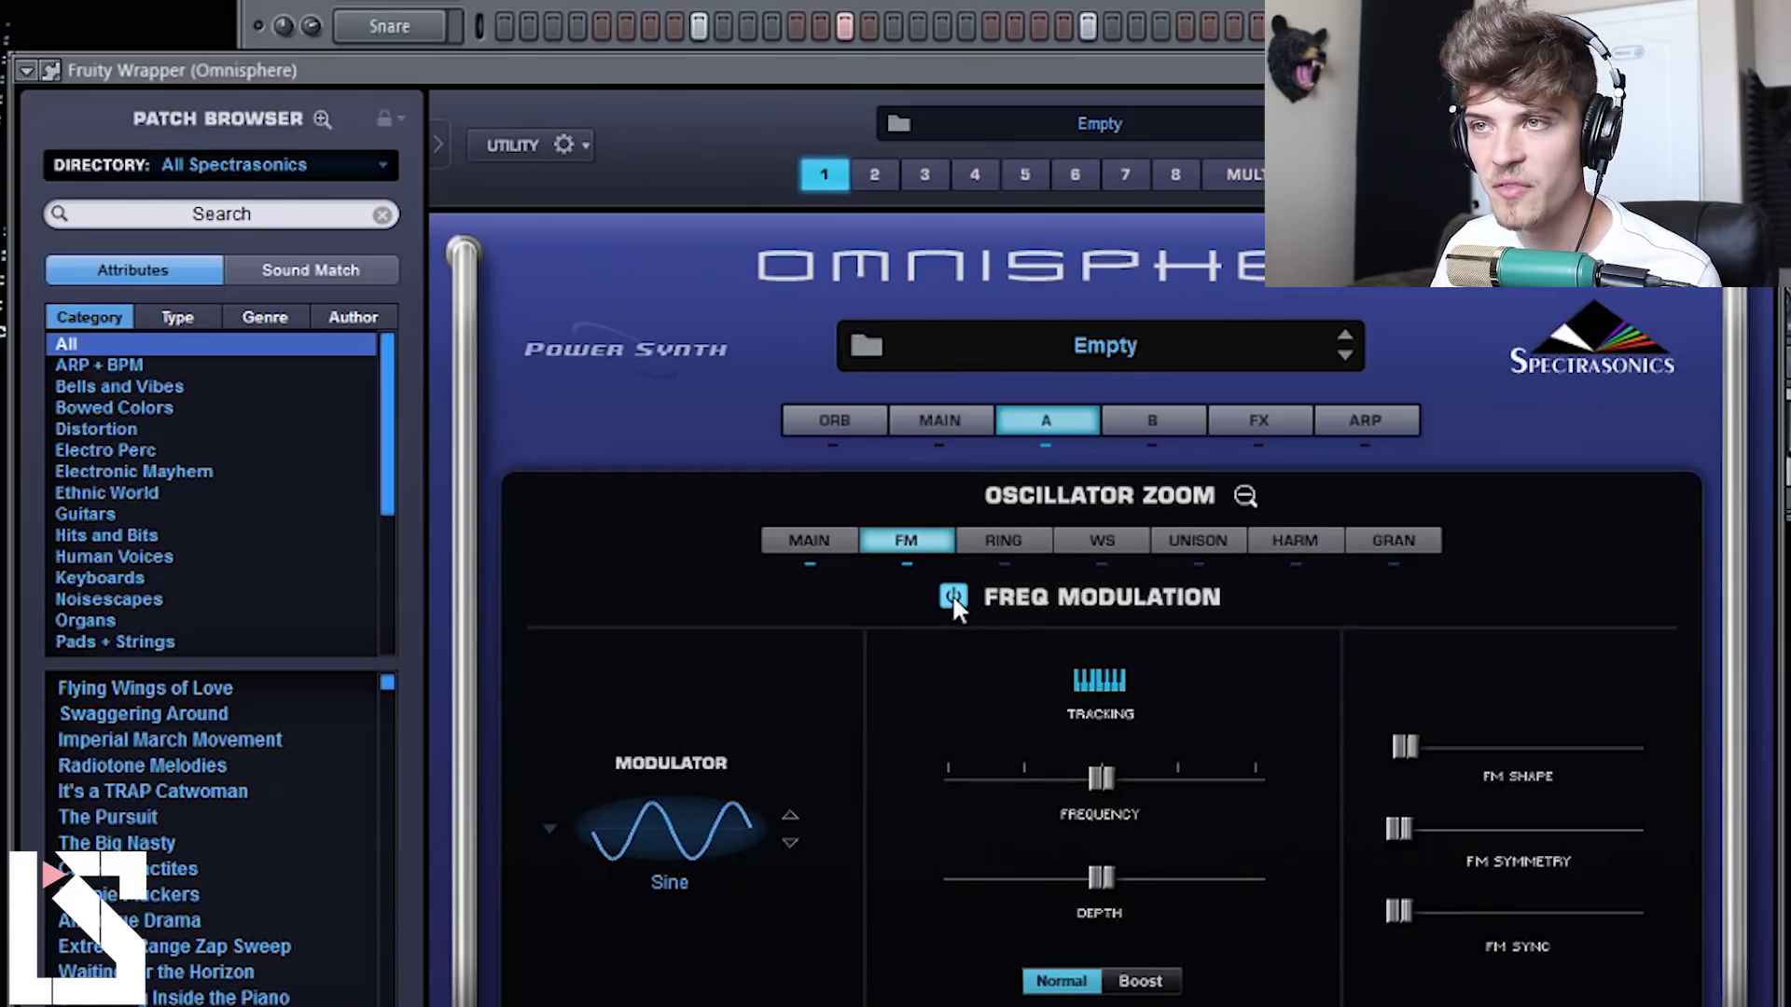
click(1000, 543)
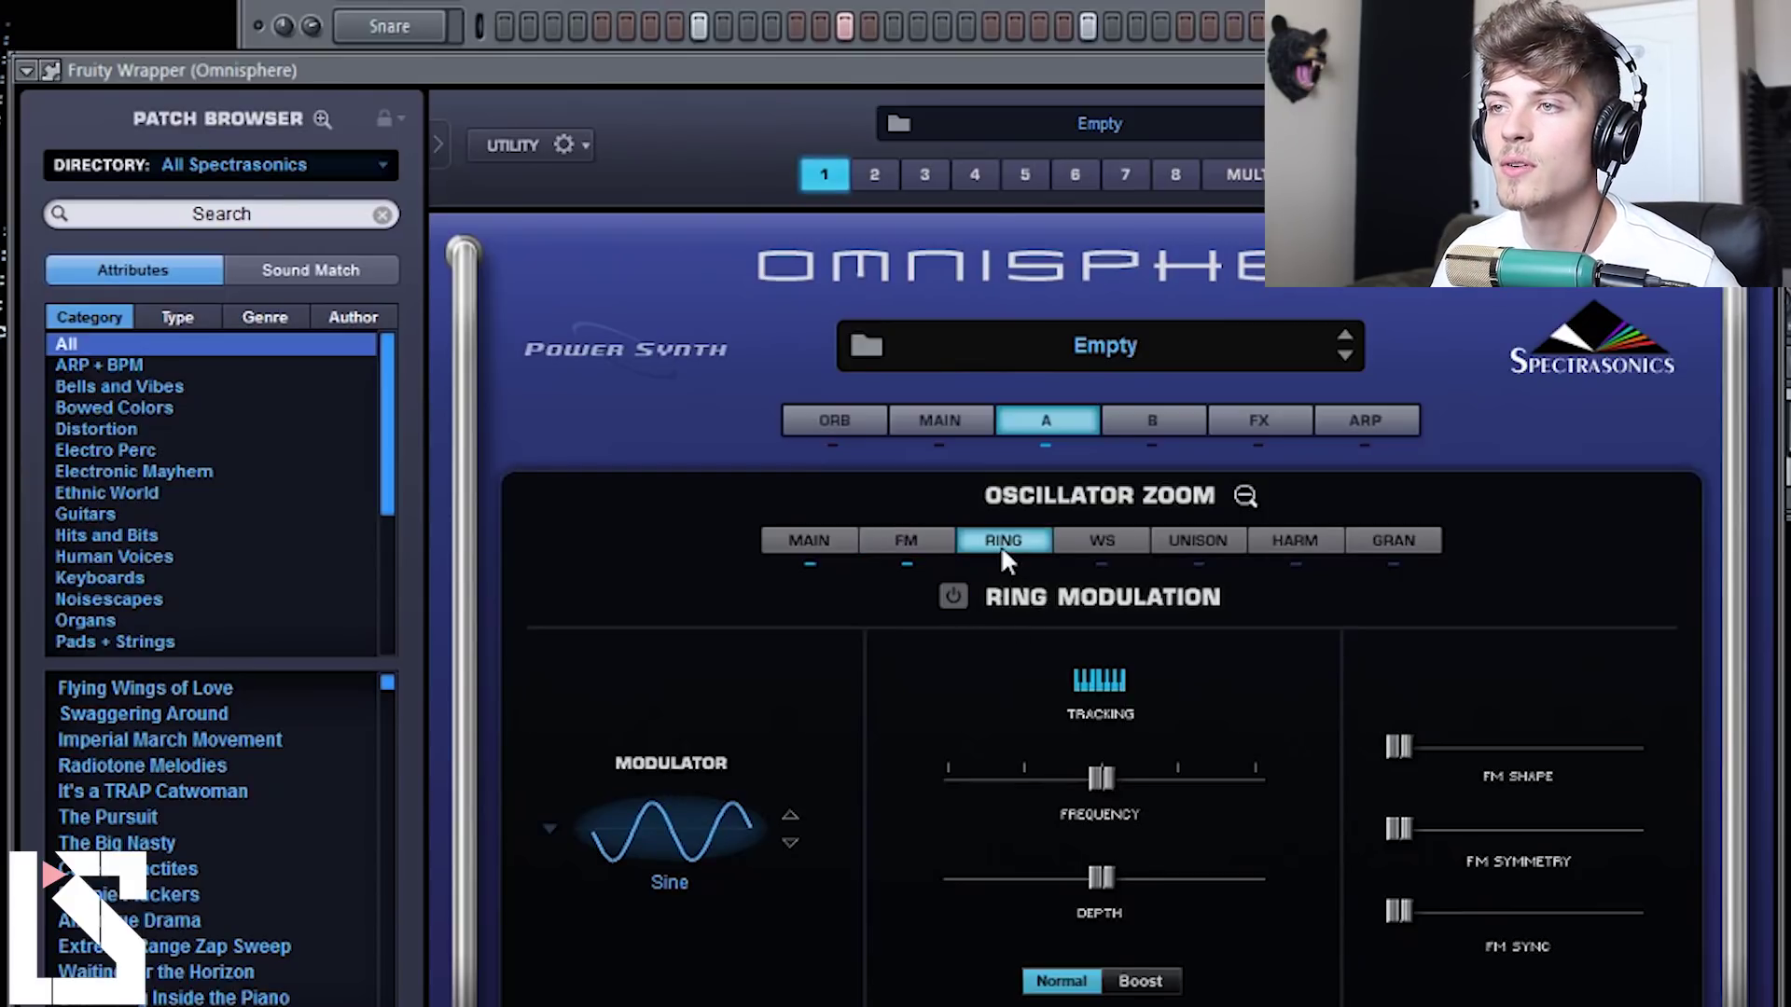
click(1081, 544)
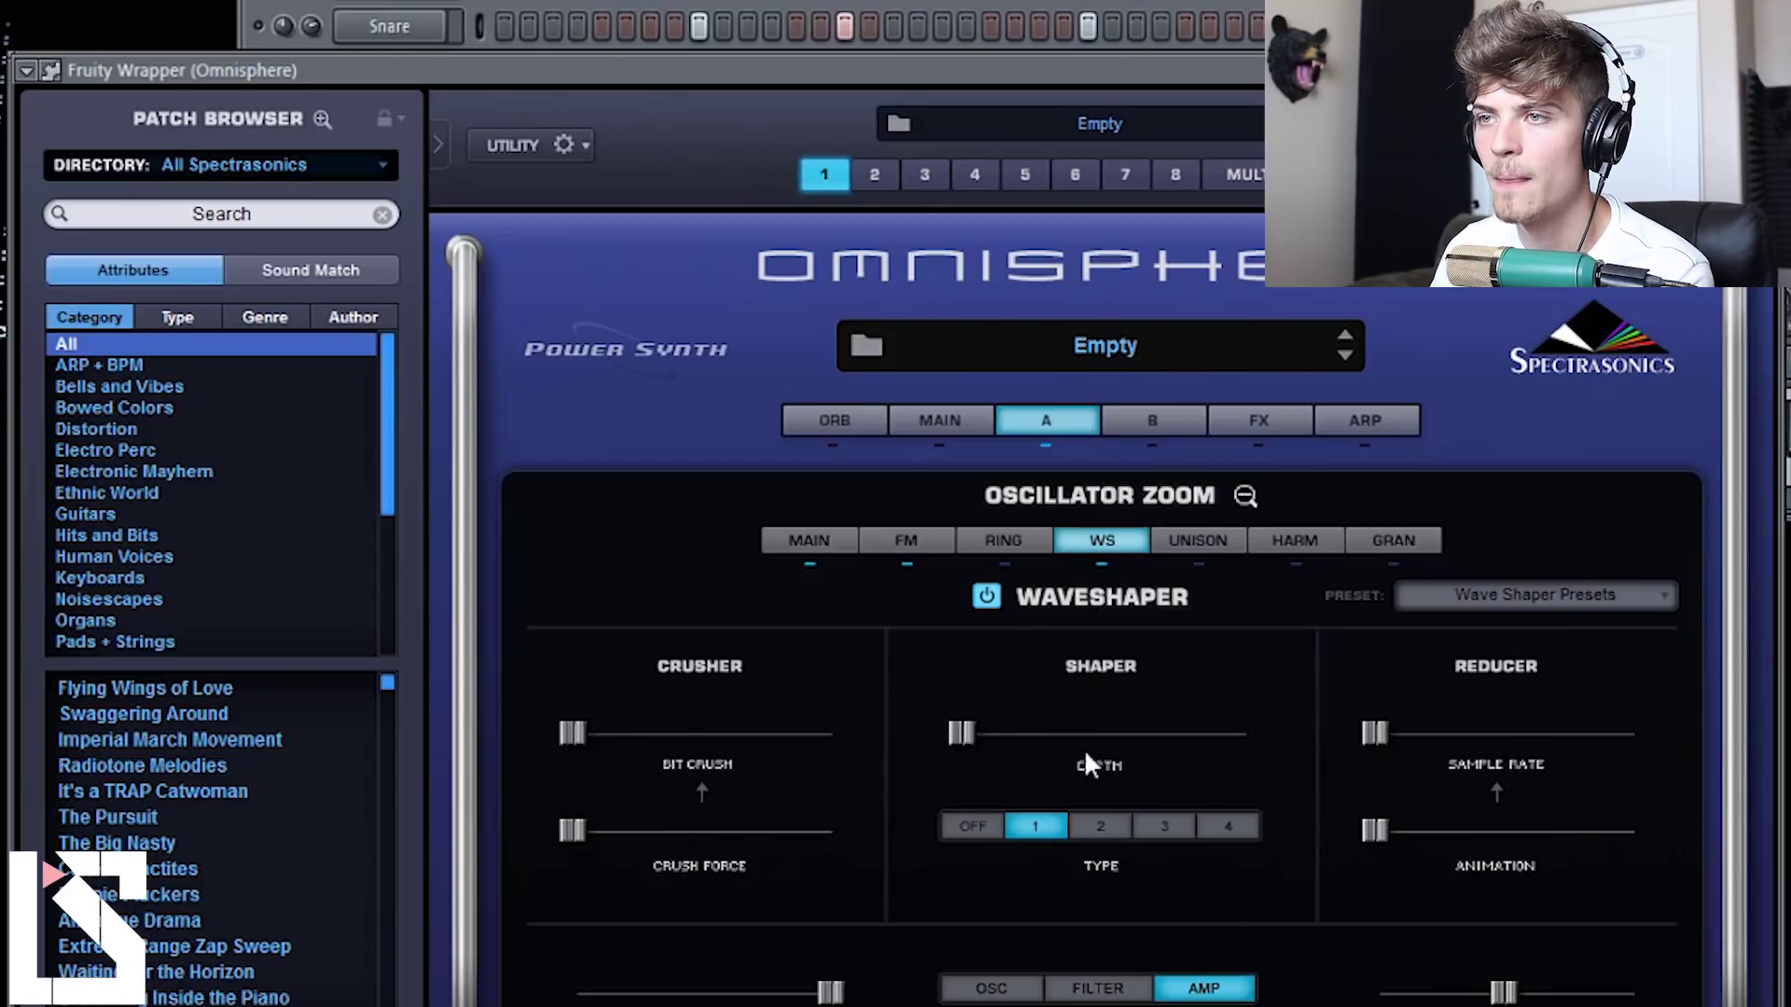
Step: Increase the waveshaper's Bit Crush and Crush Force, then show the Unison page
mouse_move(574, 729)
mouse_down()
mouse_move(794, 728)
mouse_move(546, 746)
mouse_move(607, 745)
mouse_up()
drag(565, 828, 600, 834)
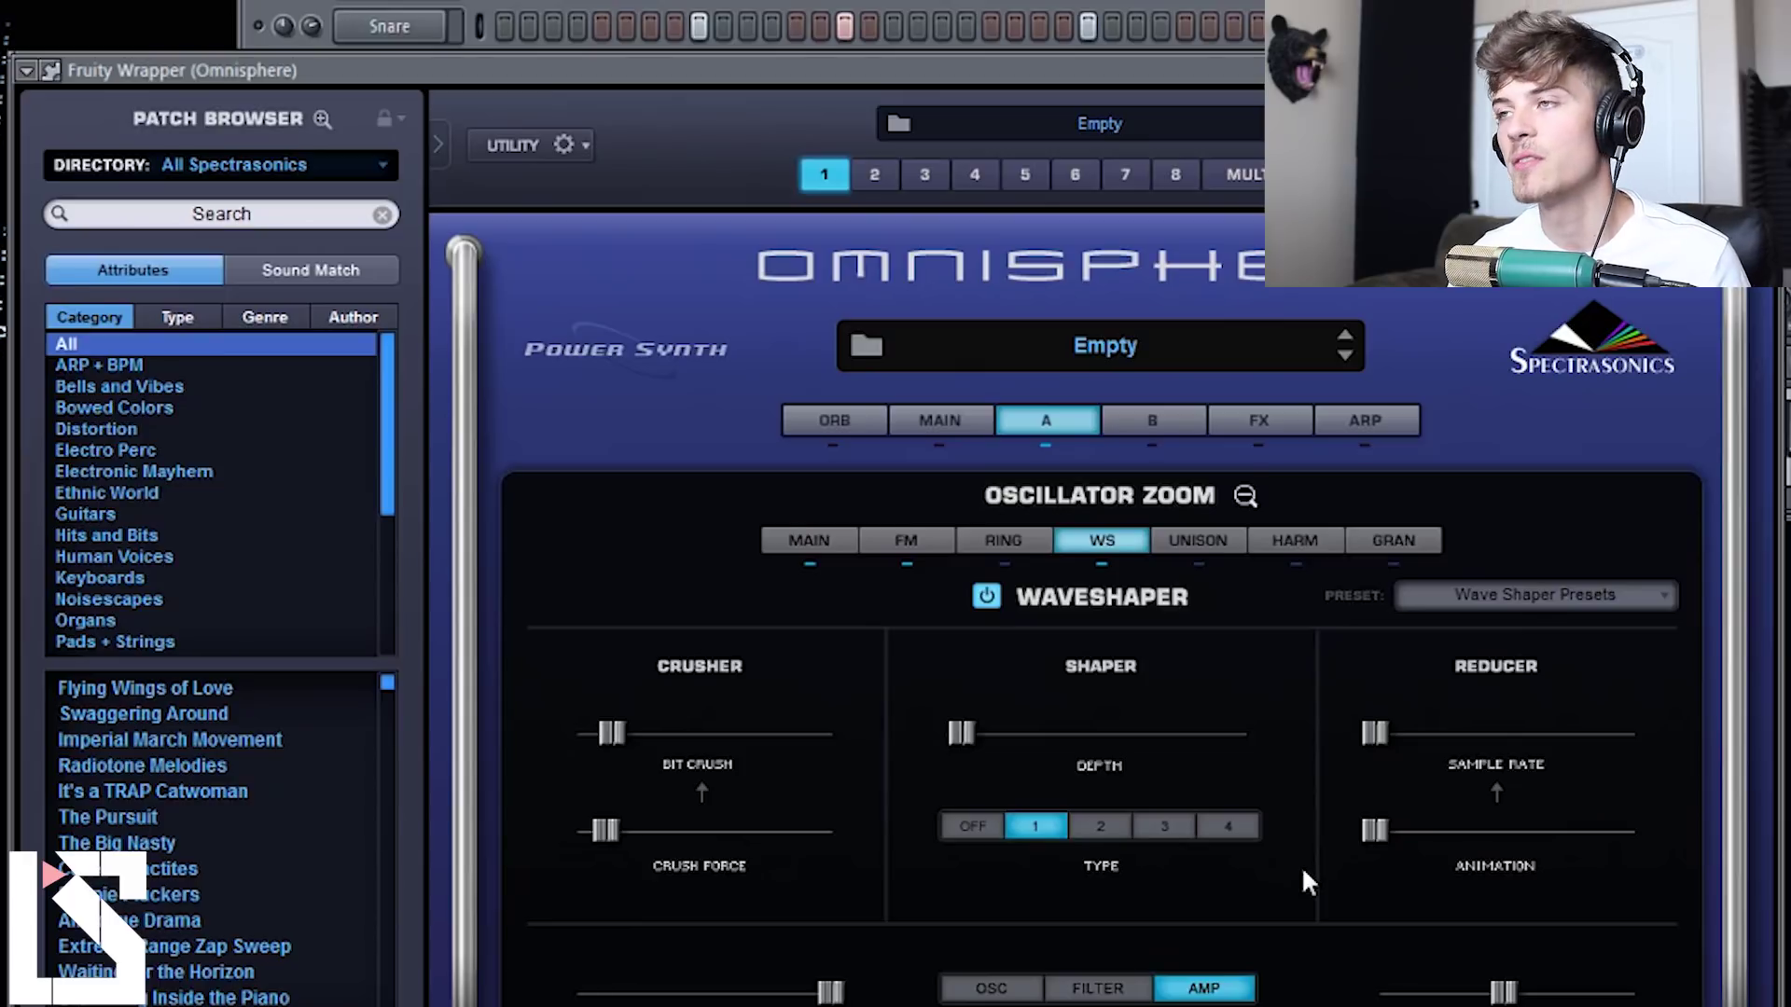
click(1270, 546)
click(1209, 549)
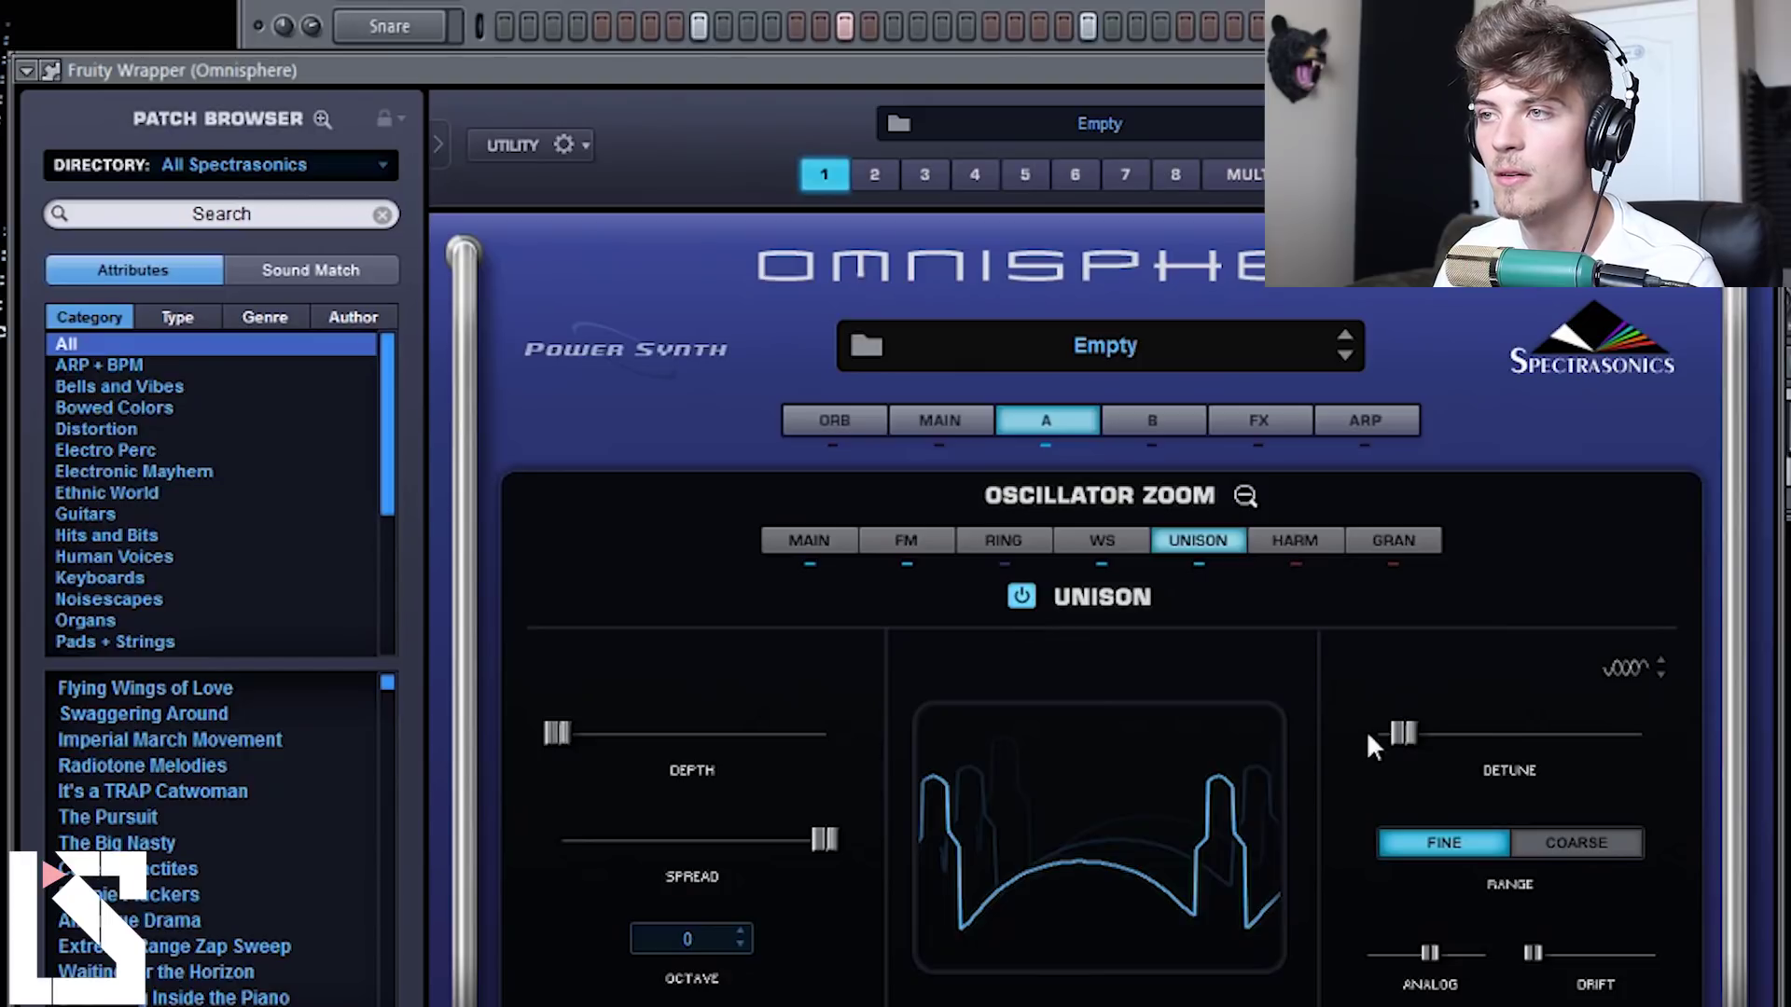
Step: Raise unison detune toward 0.210 and show the empty FX rack
mouse_move(1403, 731)
mouse_down()
mouse_move(1619, 755)
mouse_move(1545, 743)
mouse_move(1402, 763)
mouse_up()
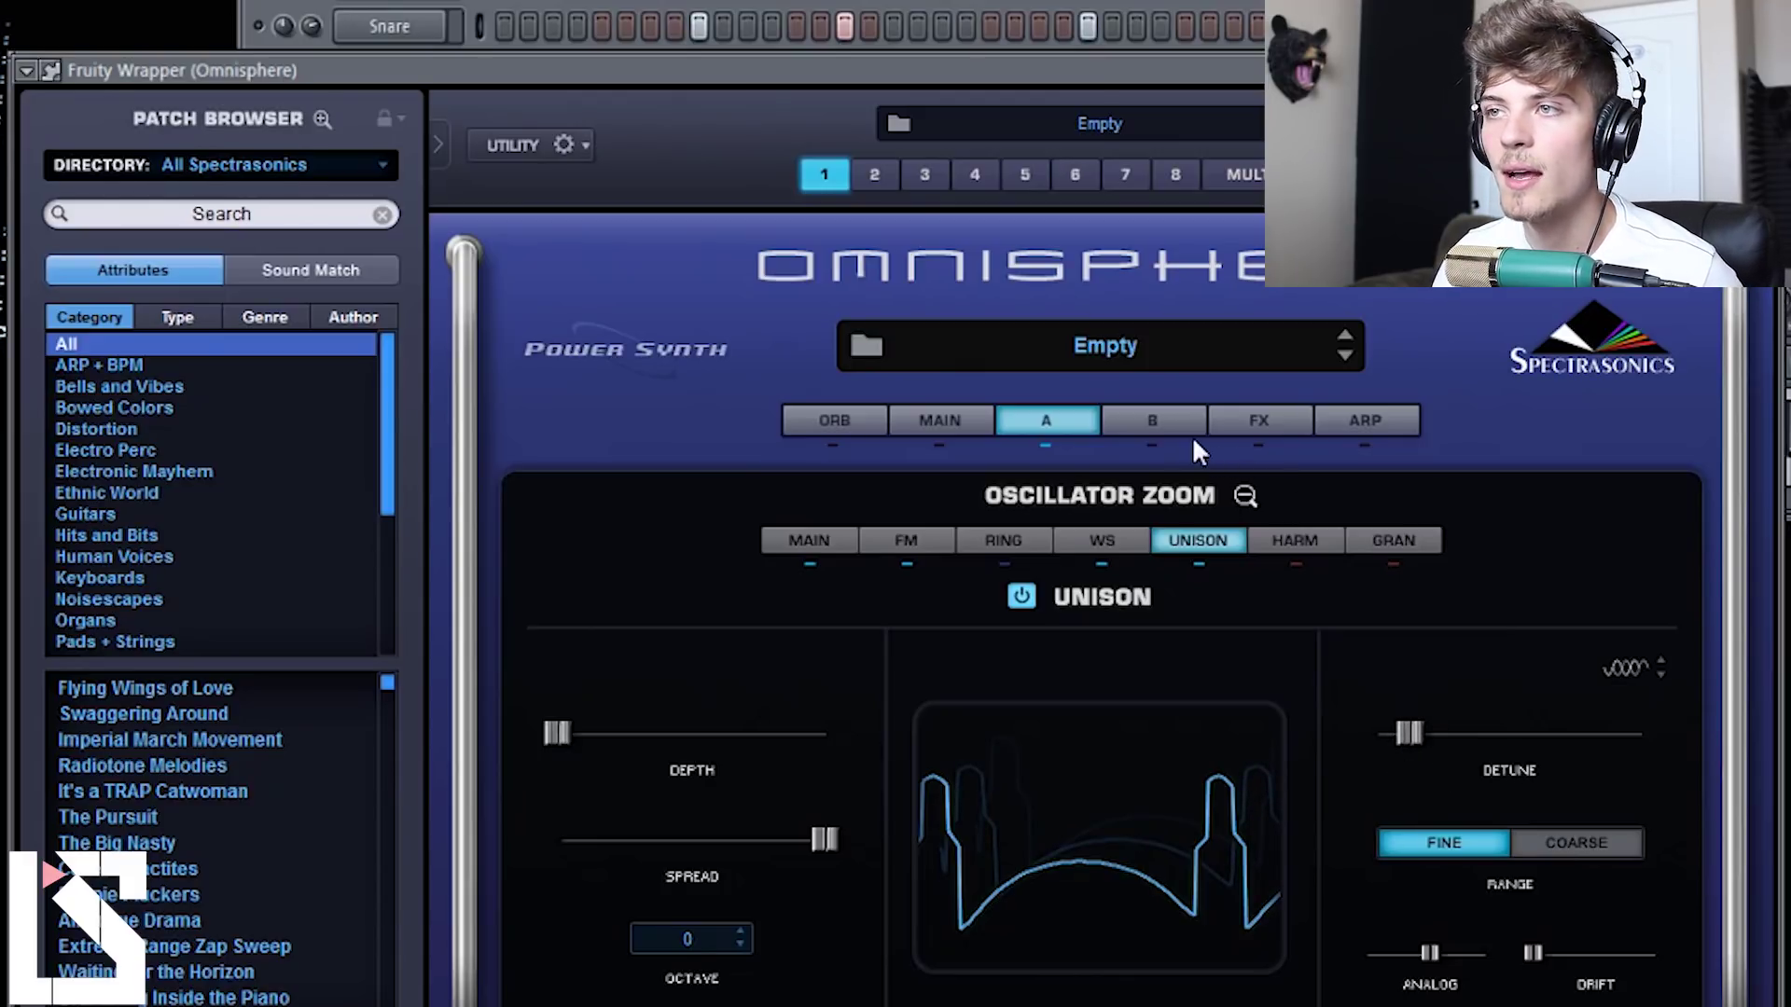
click(1250, 436)
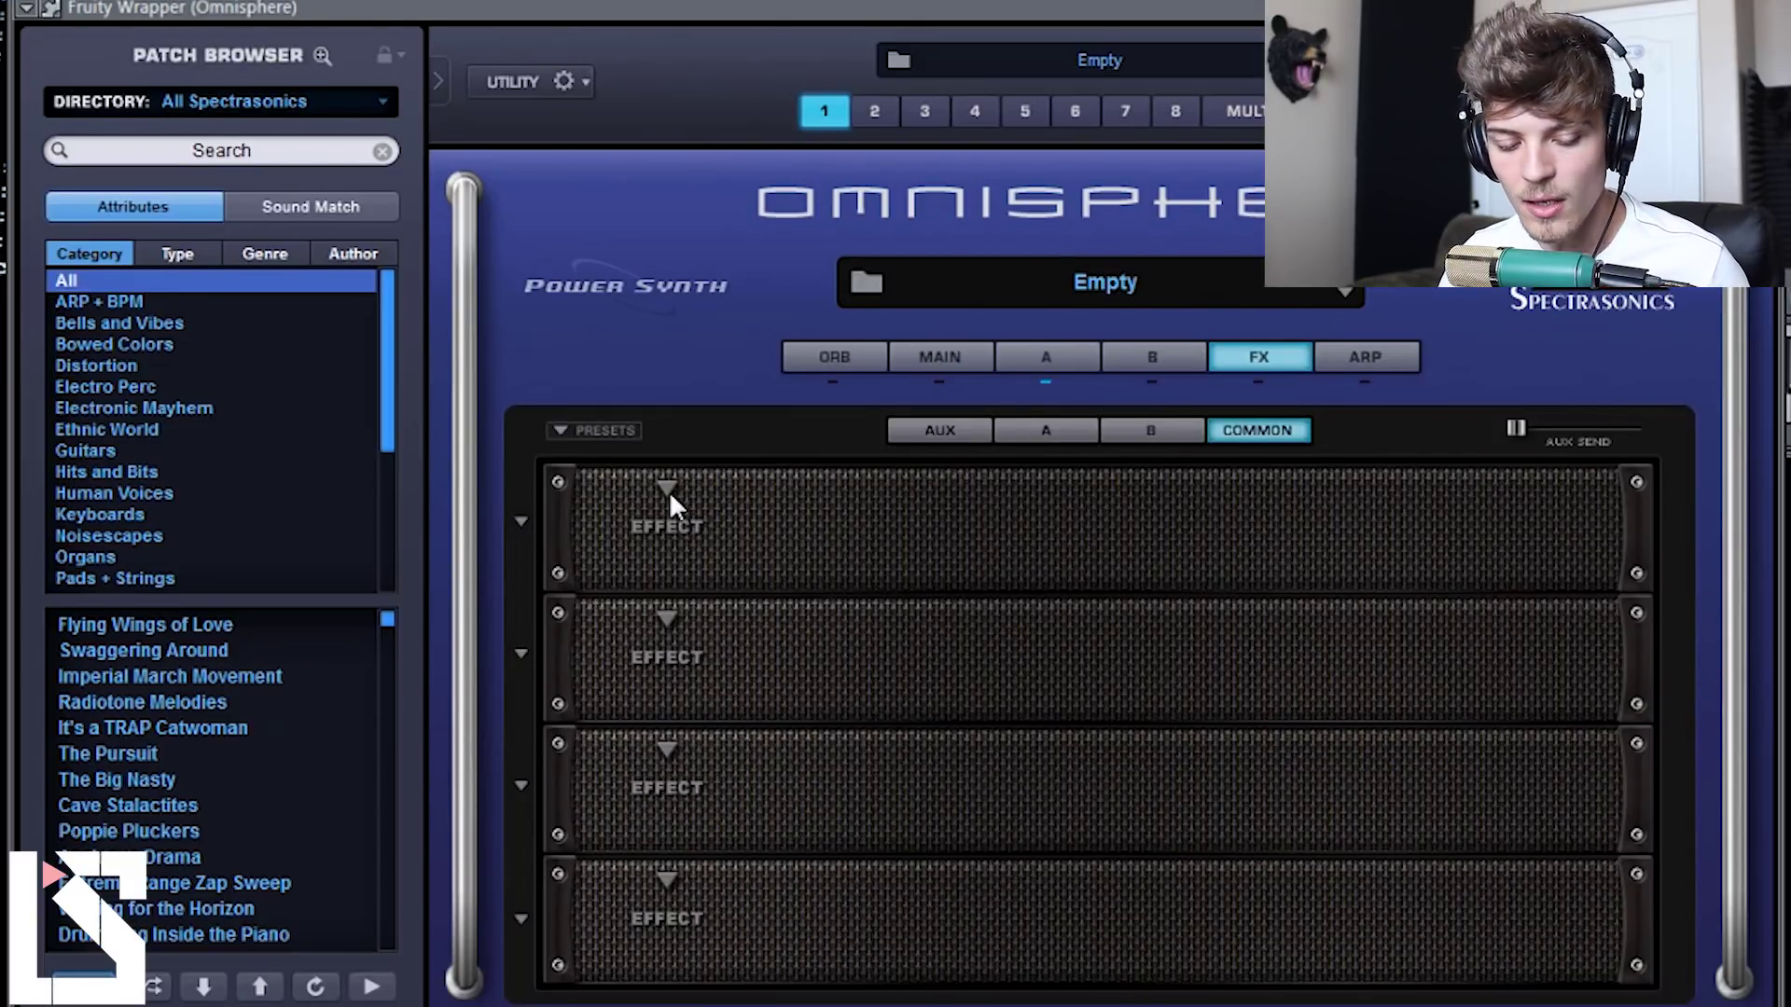
Step: Load Reverb > PRO-Verb into the first effect slot
click(668, 552)
mouse_move(802, 822)
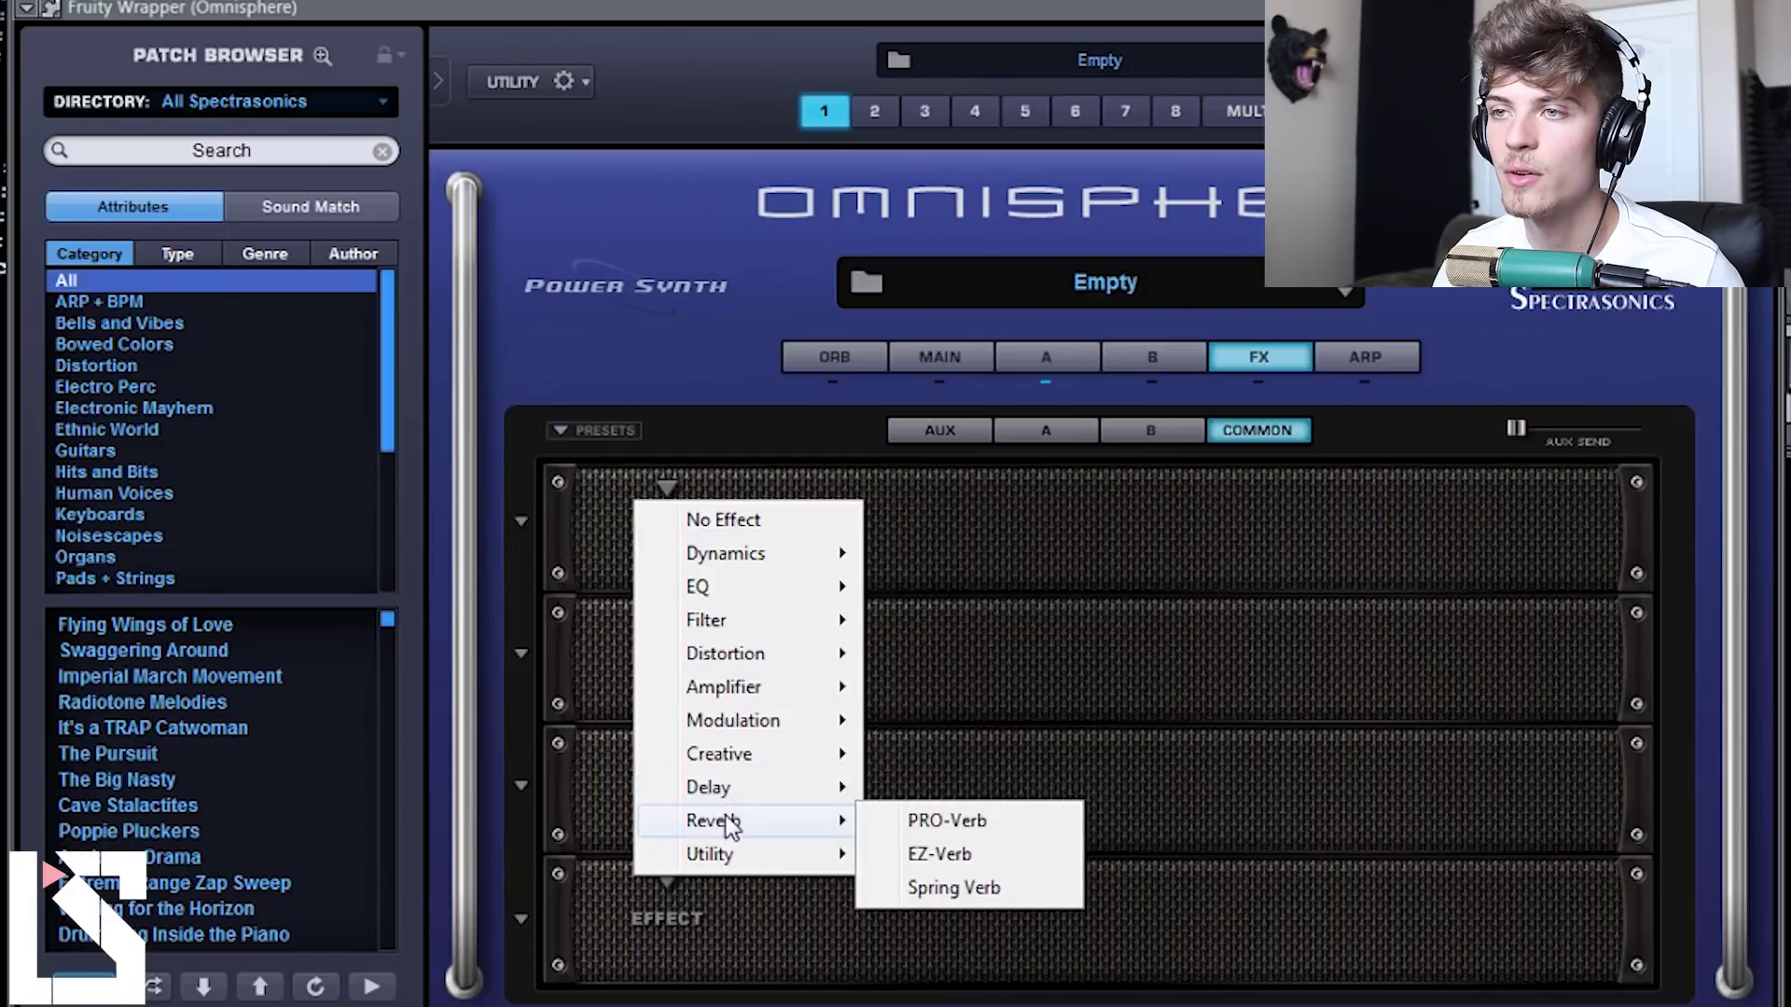
click(915, 819)
Step: Raise PRO-Verb's mix and size, cut highs to -2.7 dB, and lengthen its time
drag(644, 572, 663, 574)
drag(824, 539, 830, 480)
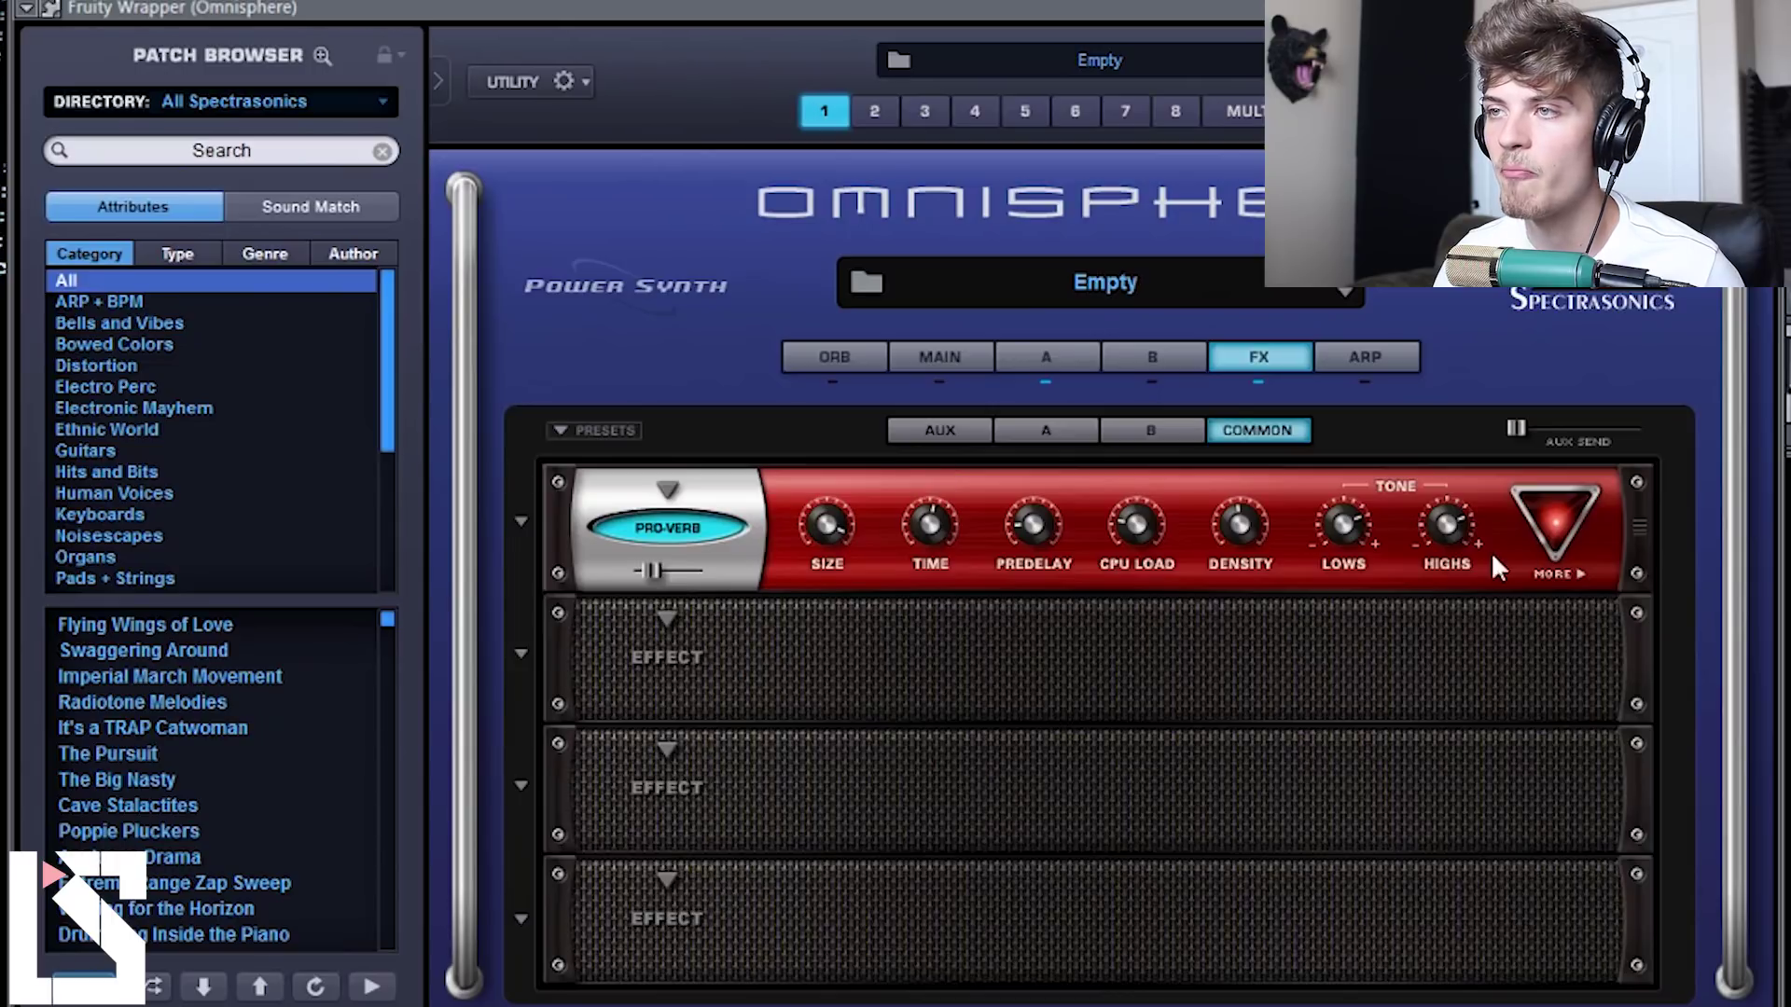
drag(1446, 535, 1433, 575)
mouse_move(1334, 550)
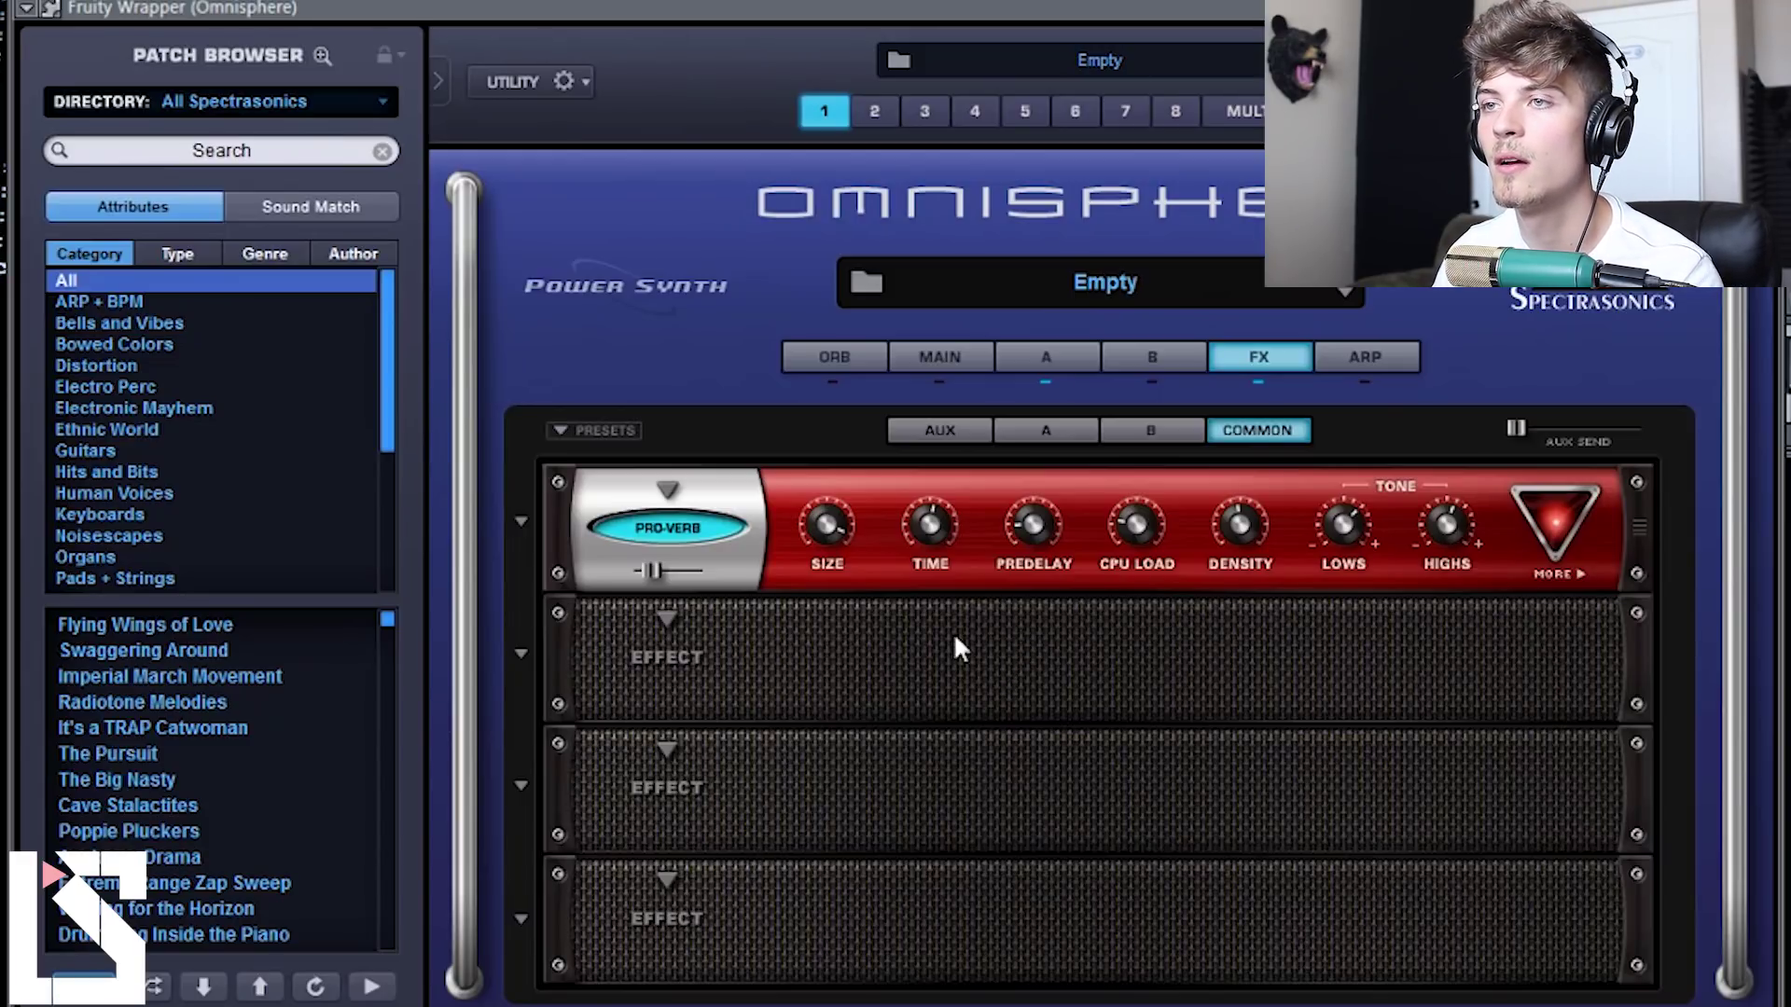
drag(933, 524, 915, 550)
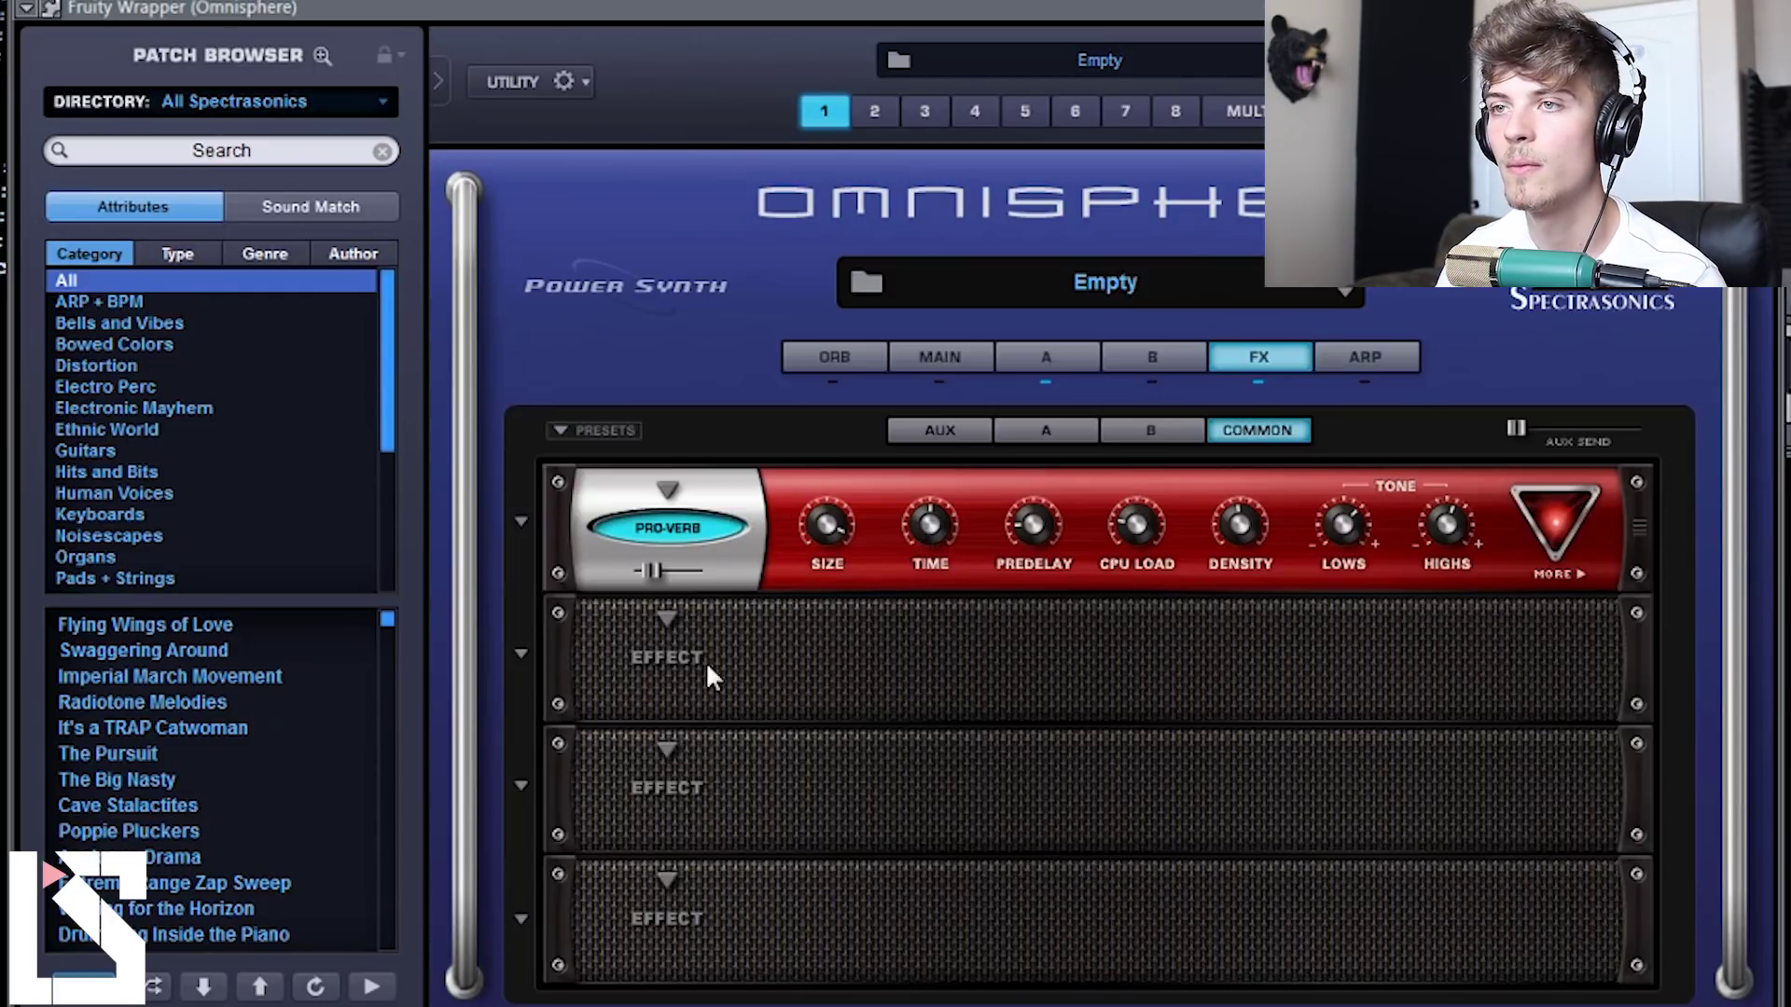
Step: Load Creative > Innerspace into the second effect slot below PRO-Verb
click(652, 619)
mouse_move(755, 881)
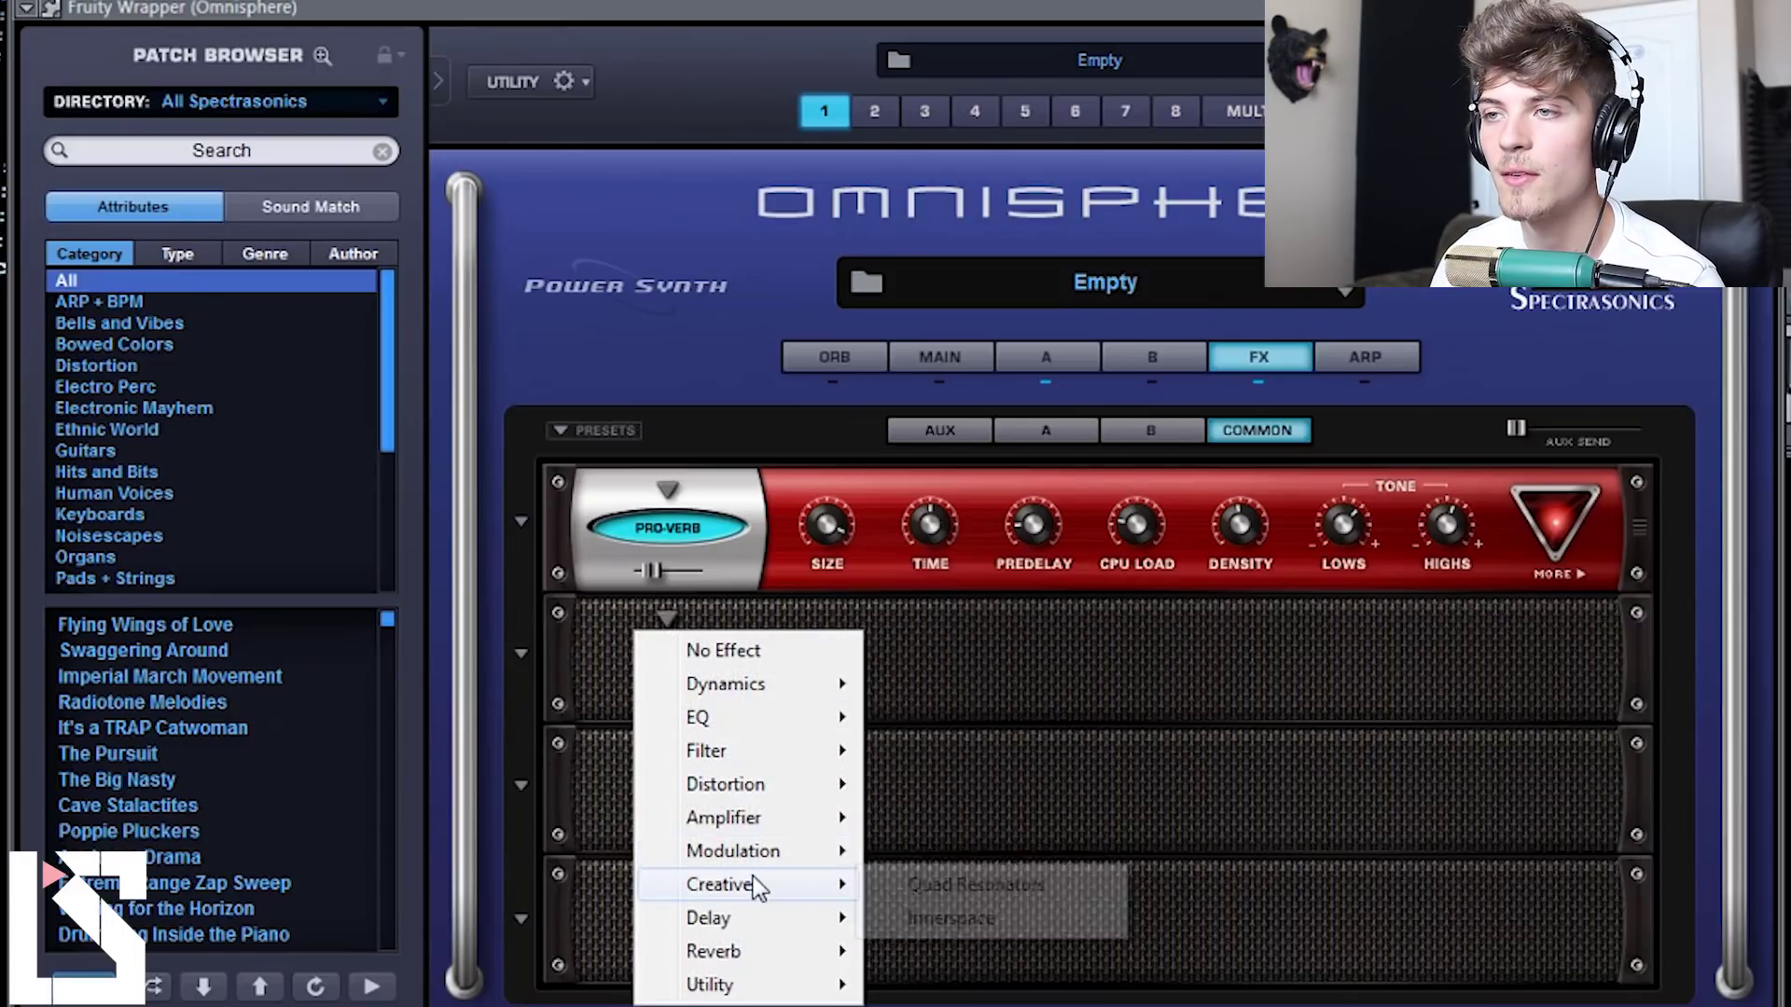
click(957, 916)
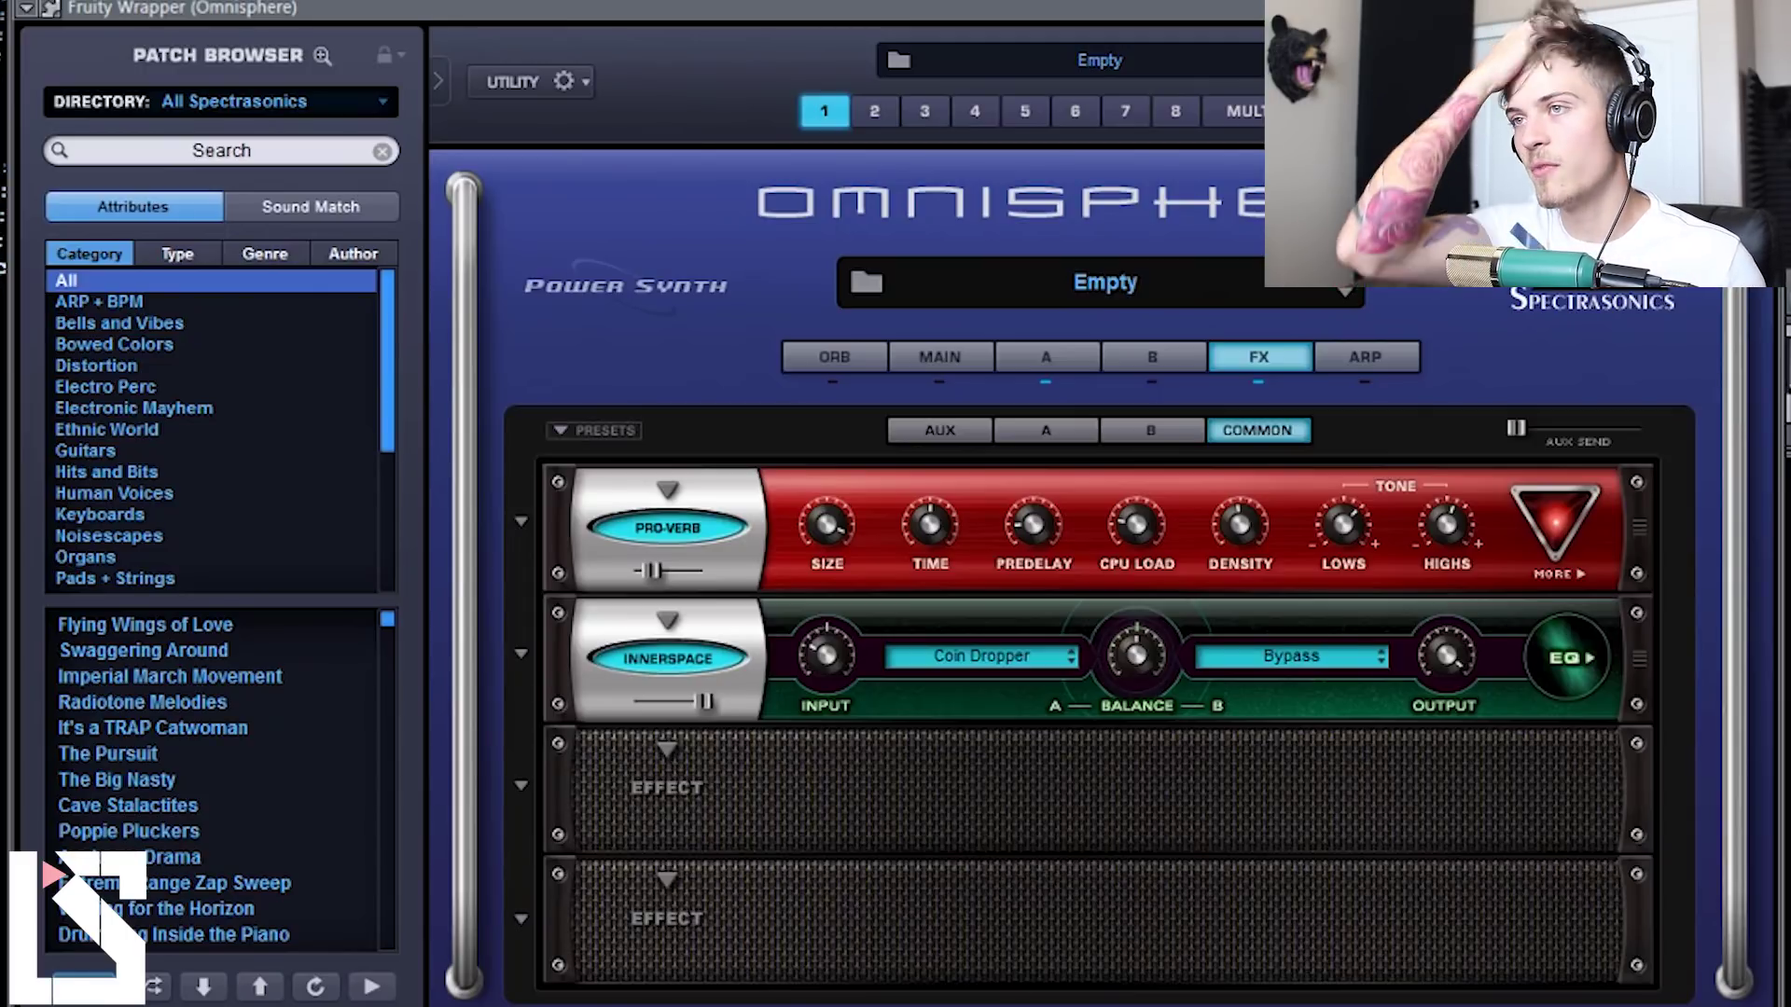
Step: Load a BPM Delay into the third effect slot with its delay set to 1/4
click(665, 750)
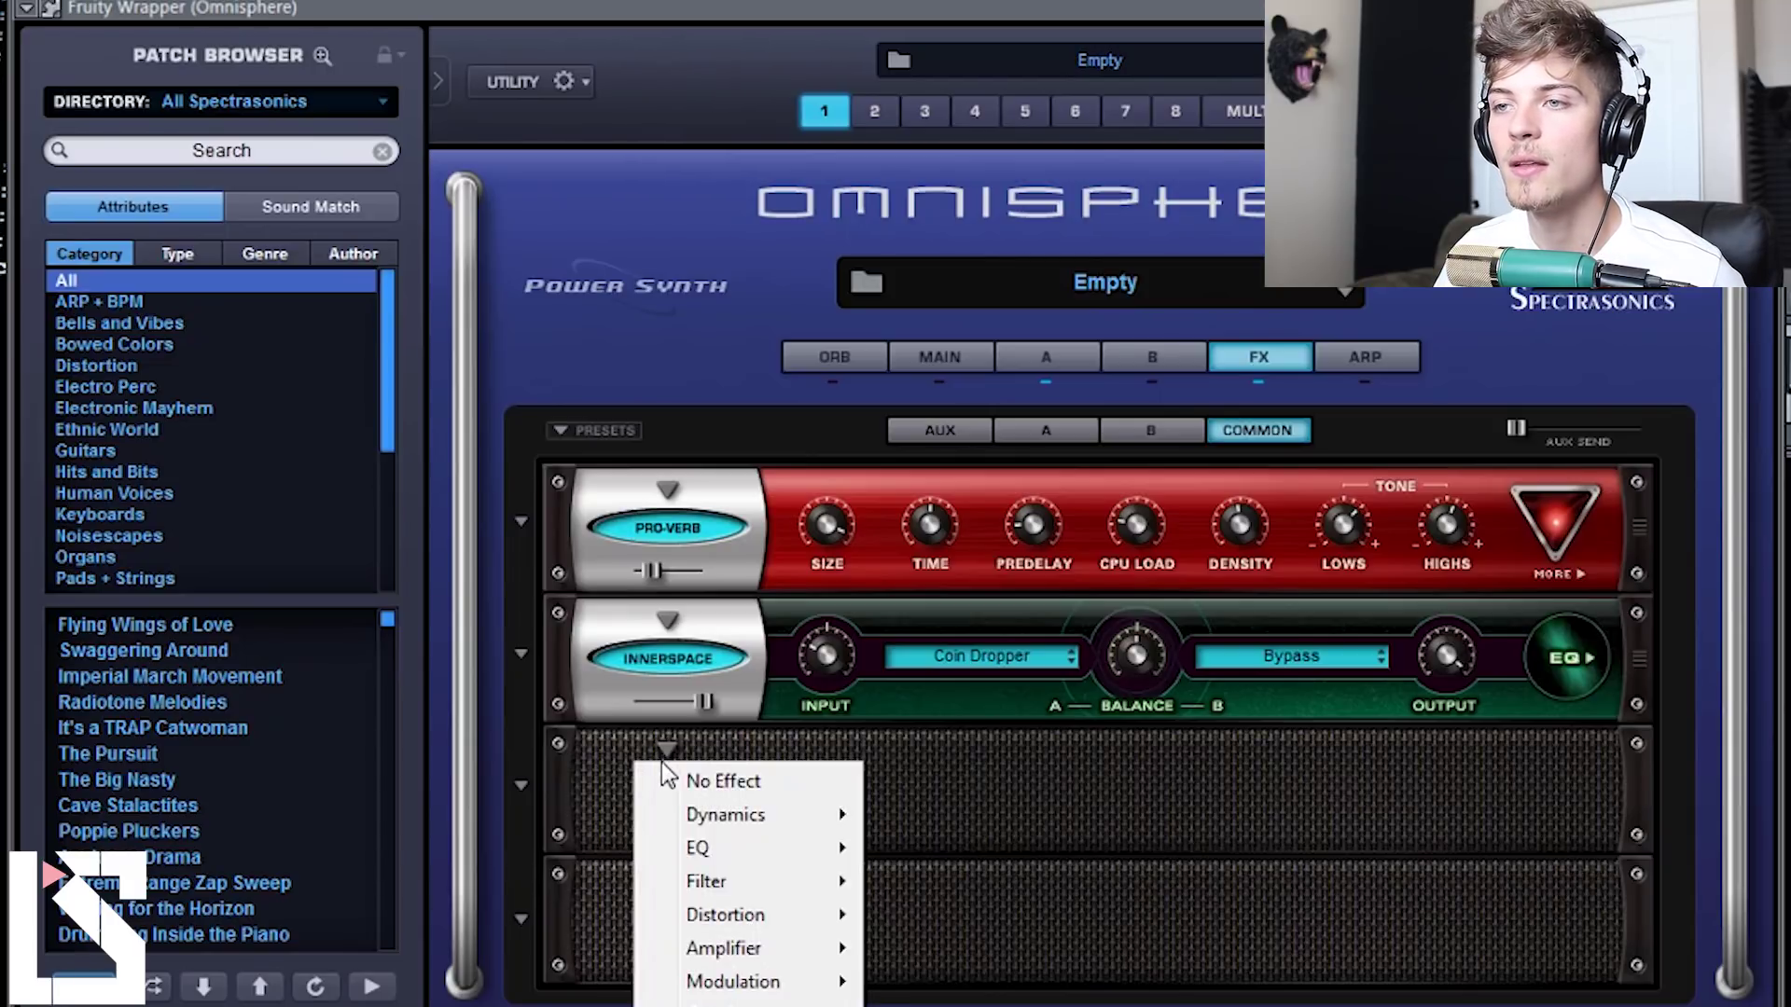
mouse_move(766, 981)
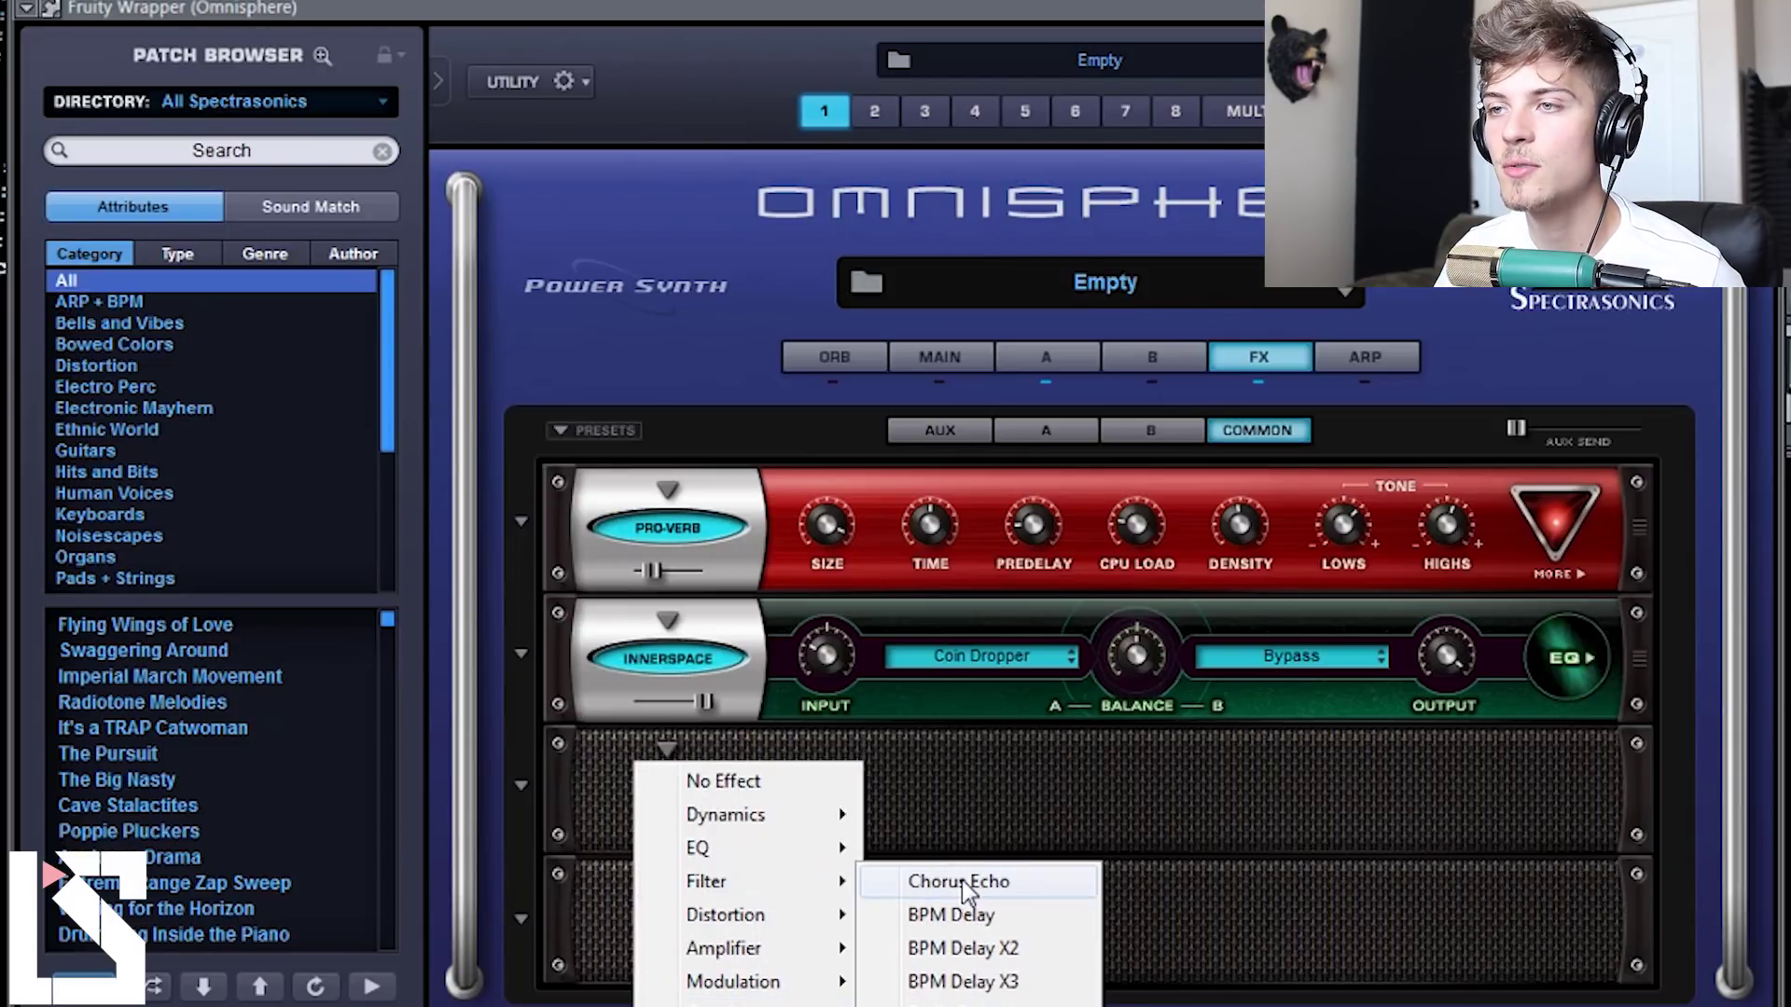
click(953, 915)
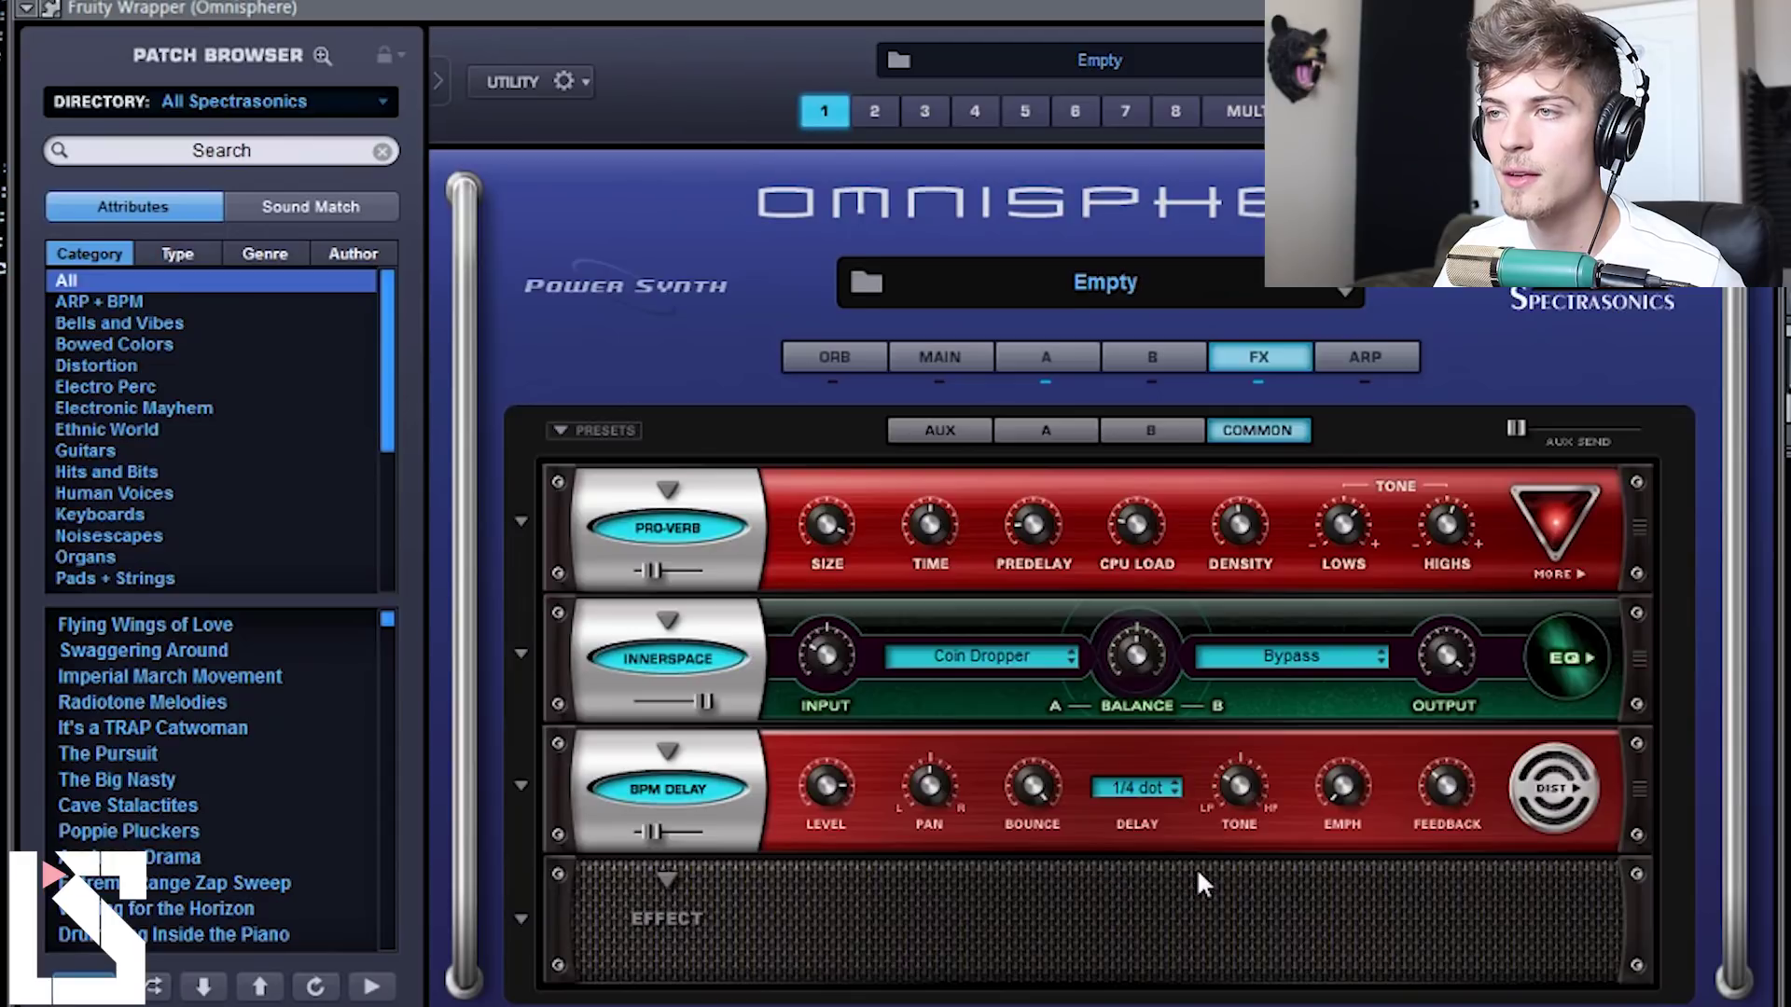
click(1179, 787)
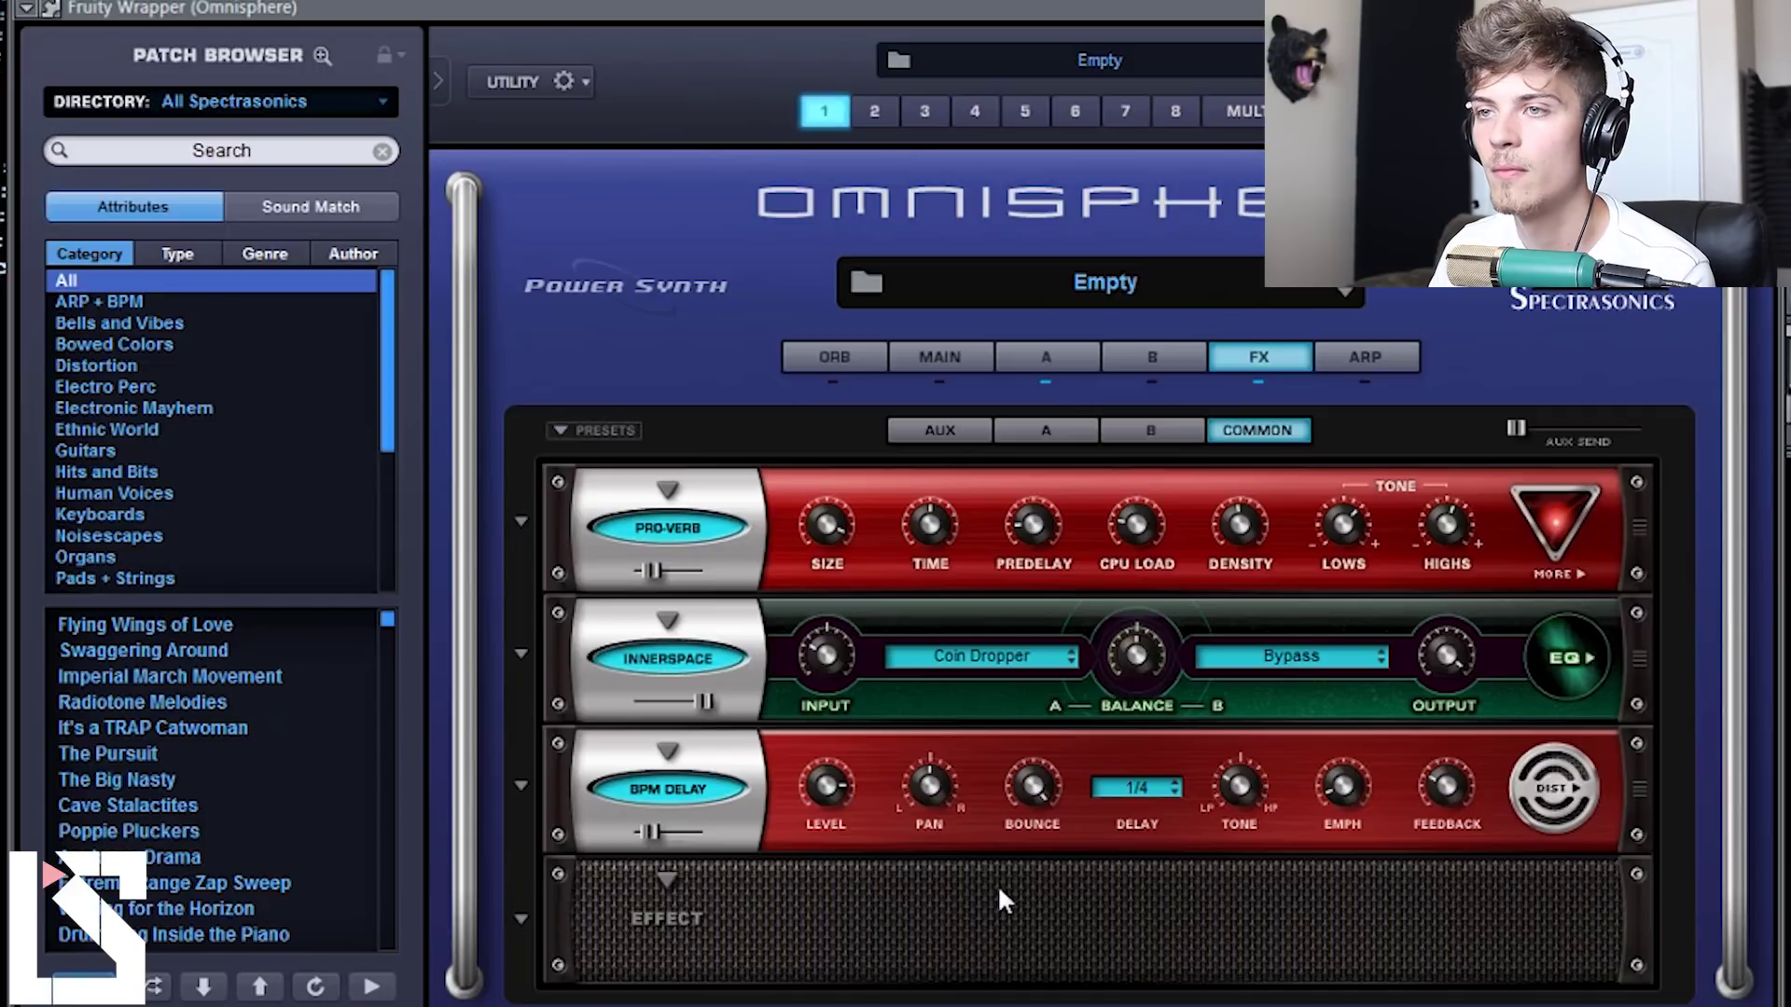
Step: Load Modulation > Ultra Chorus into the fourth effect slot, then switch to the ORB page
click(665, 880)
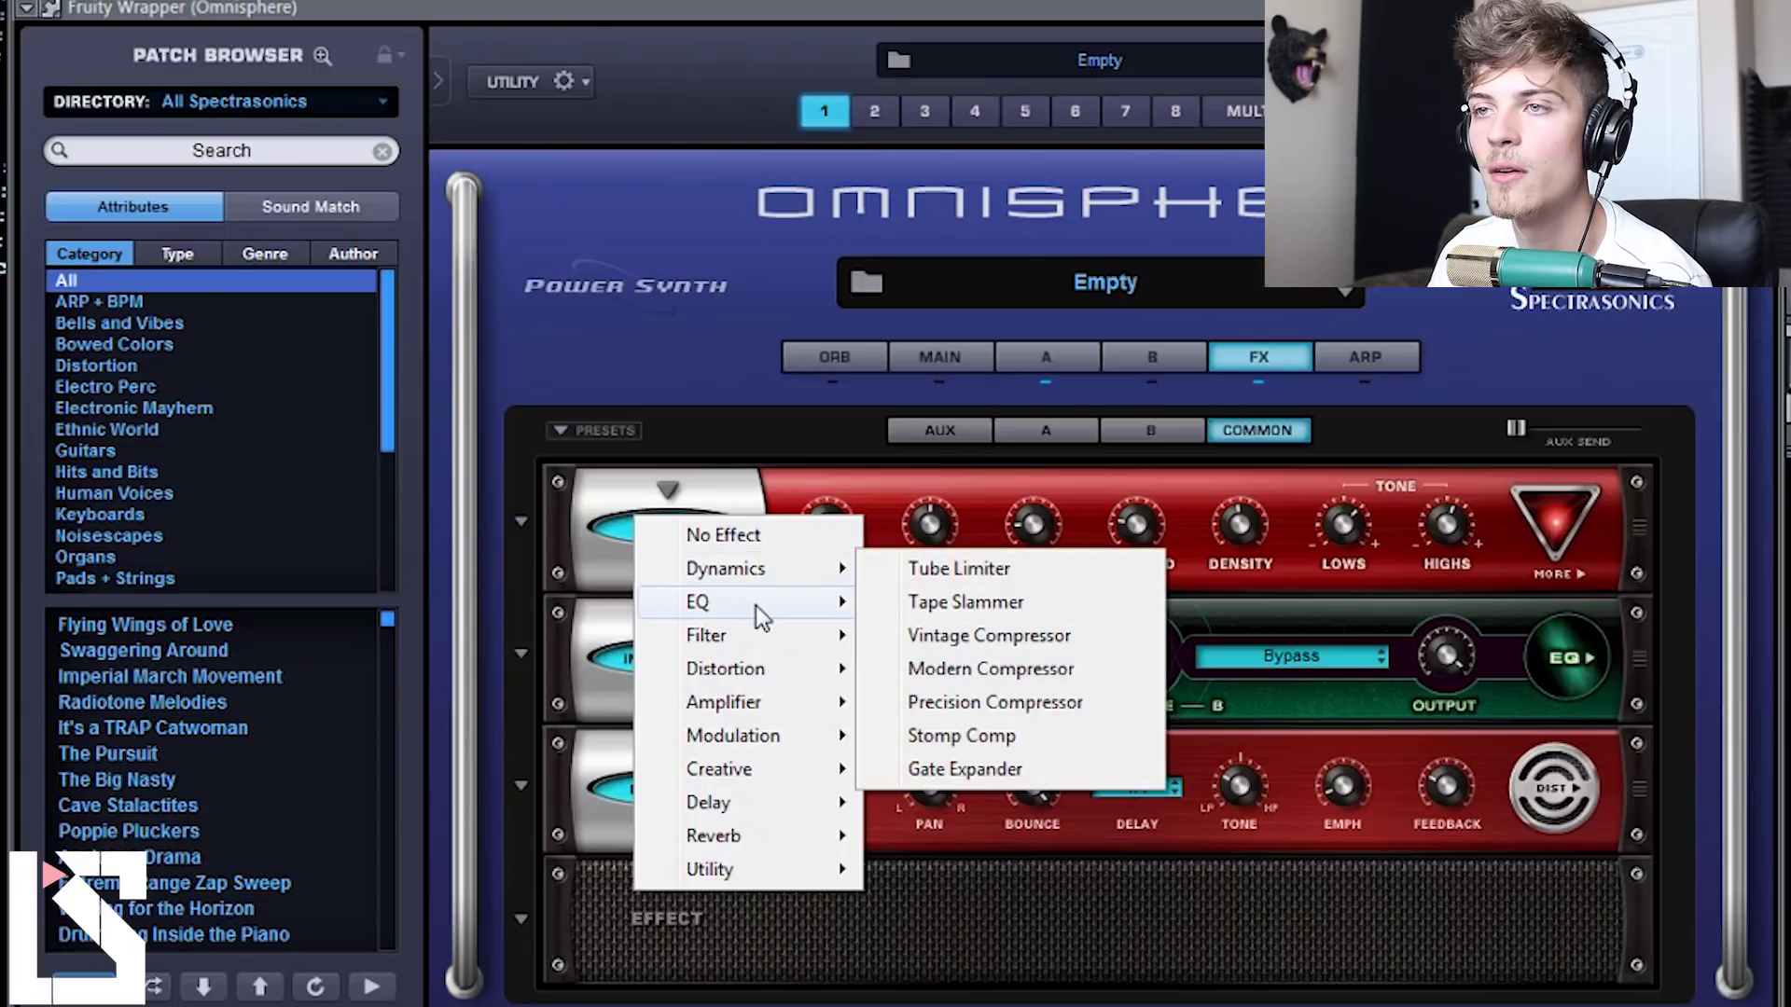
mouse_move(749, 642)
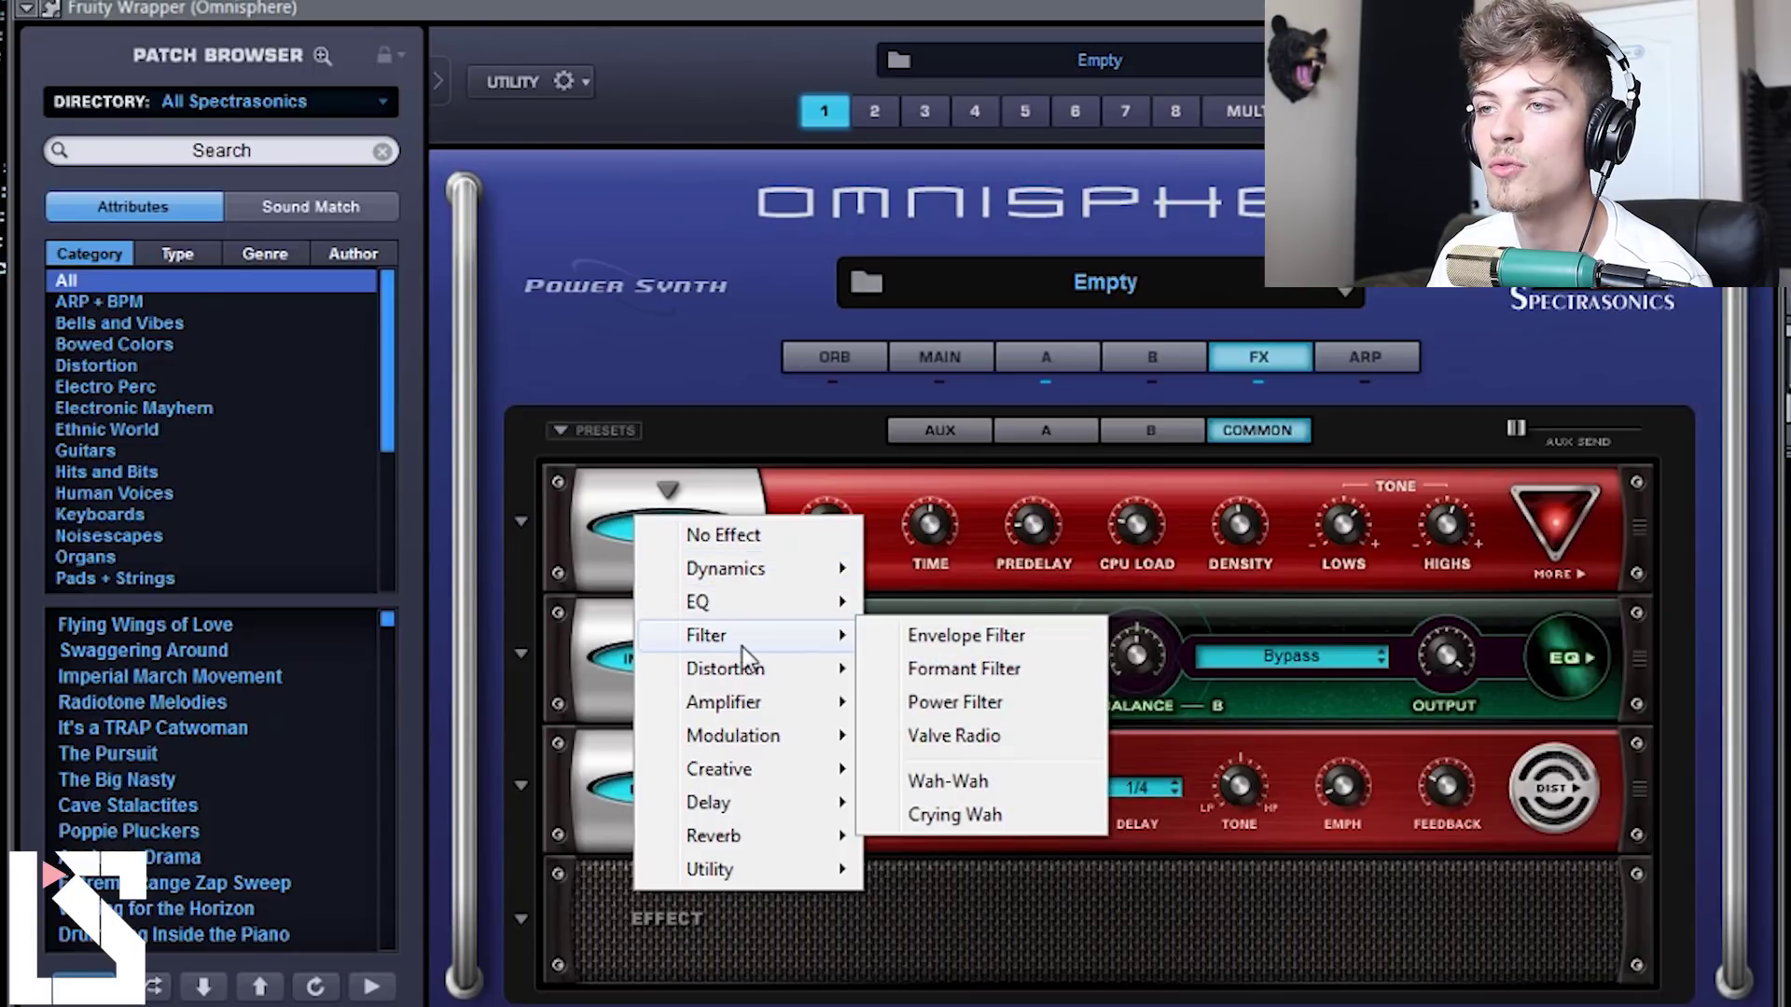
mouse_move(751, 713)
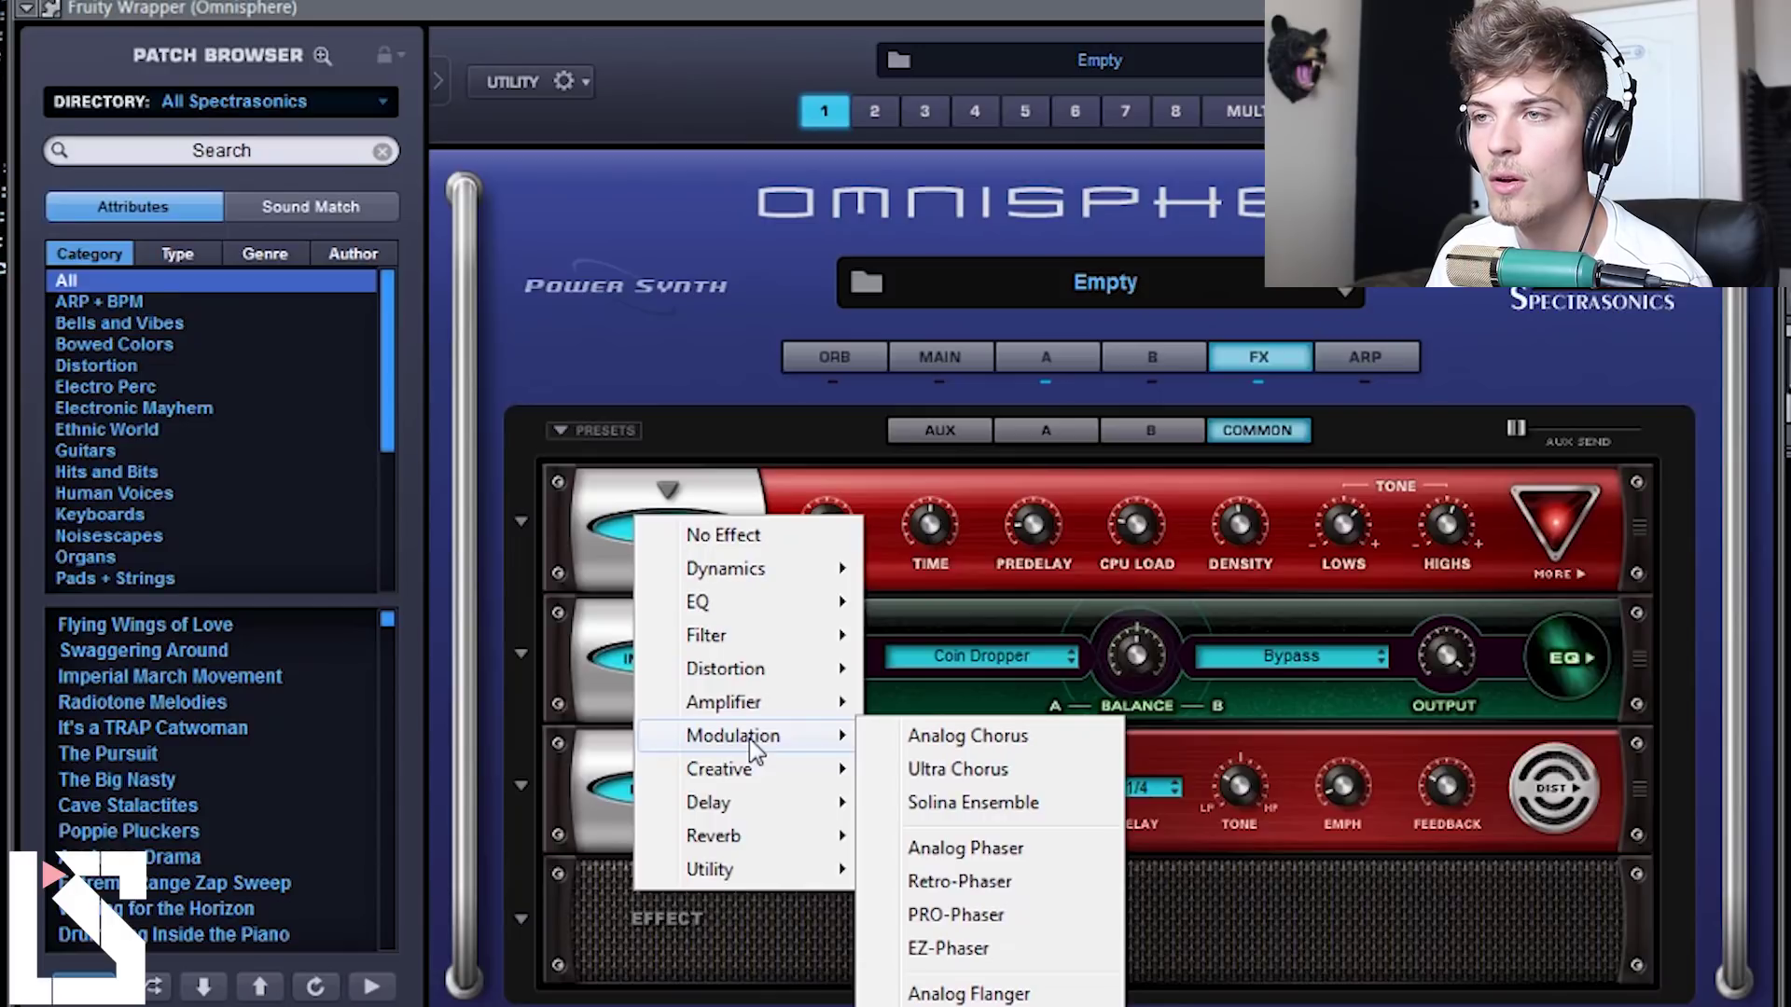
click(924, 771)
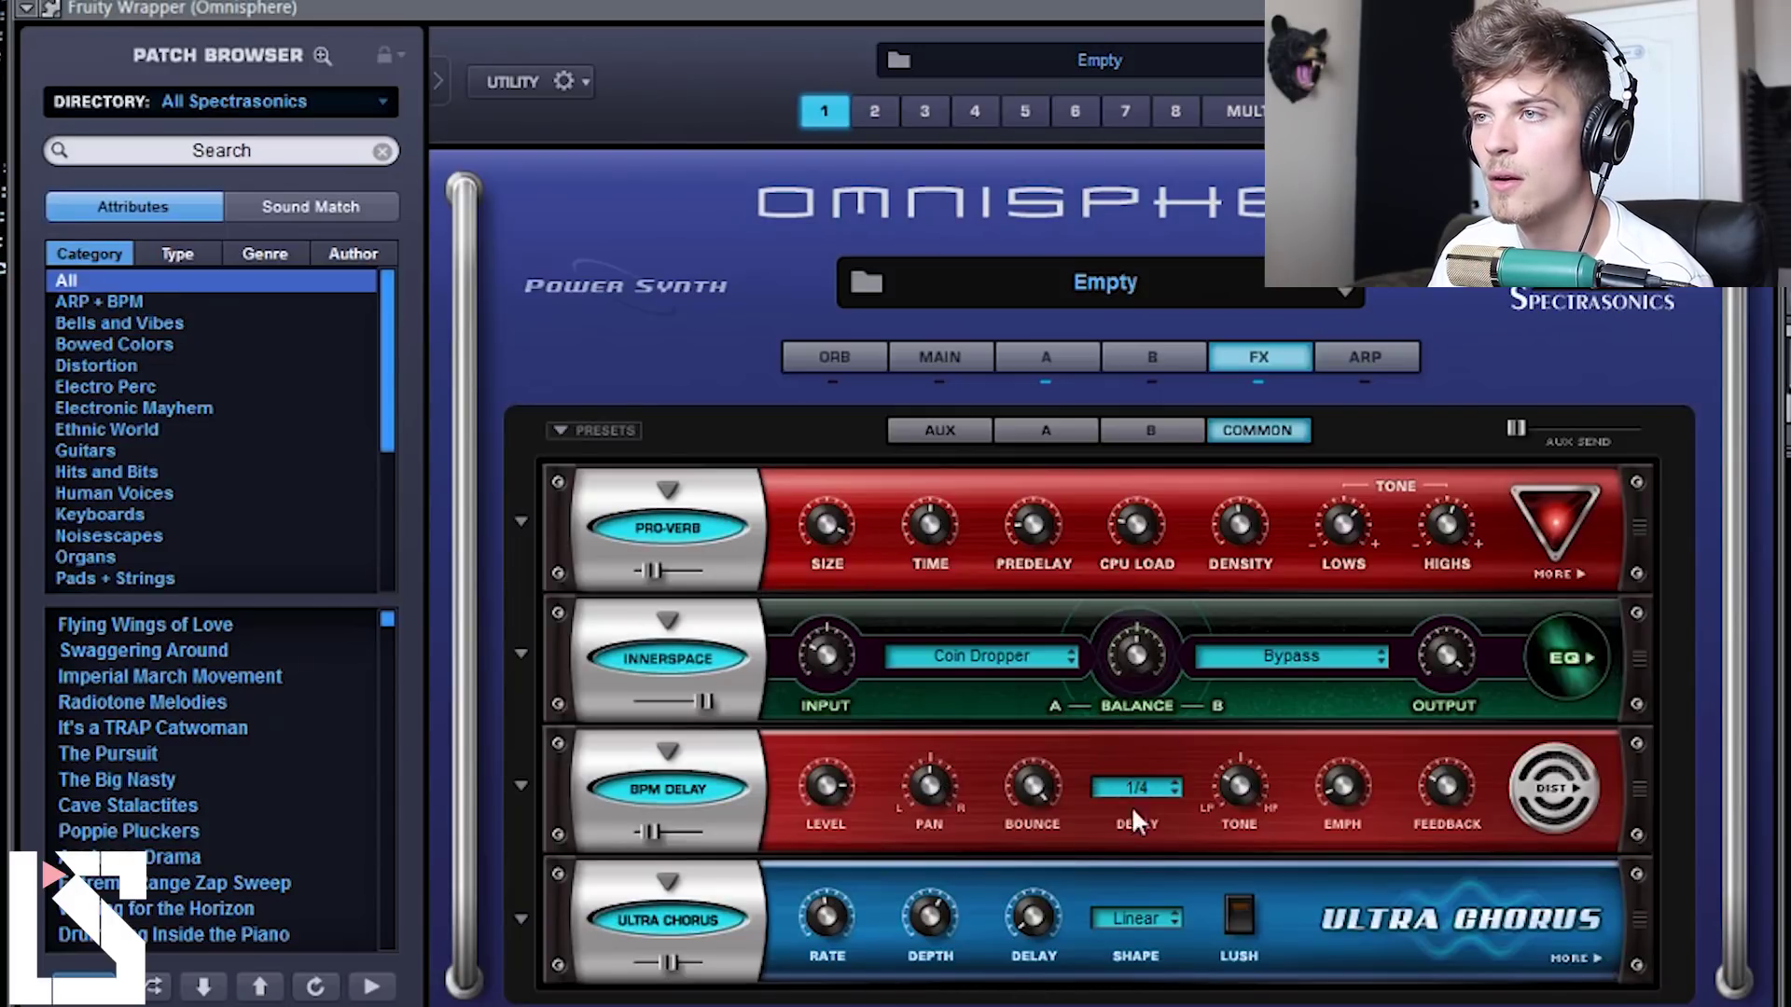
click(832, 363)
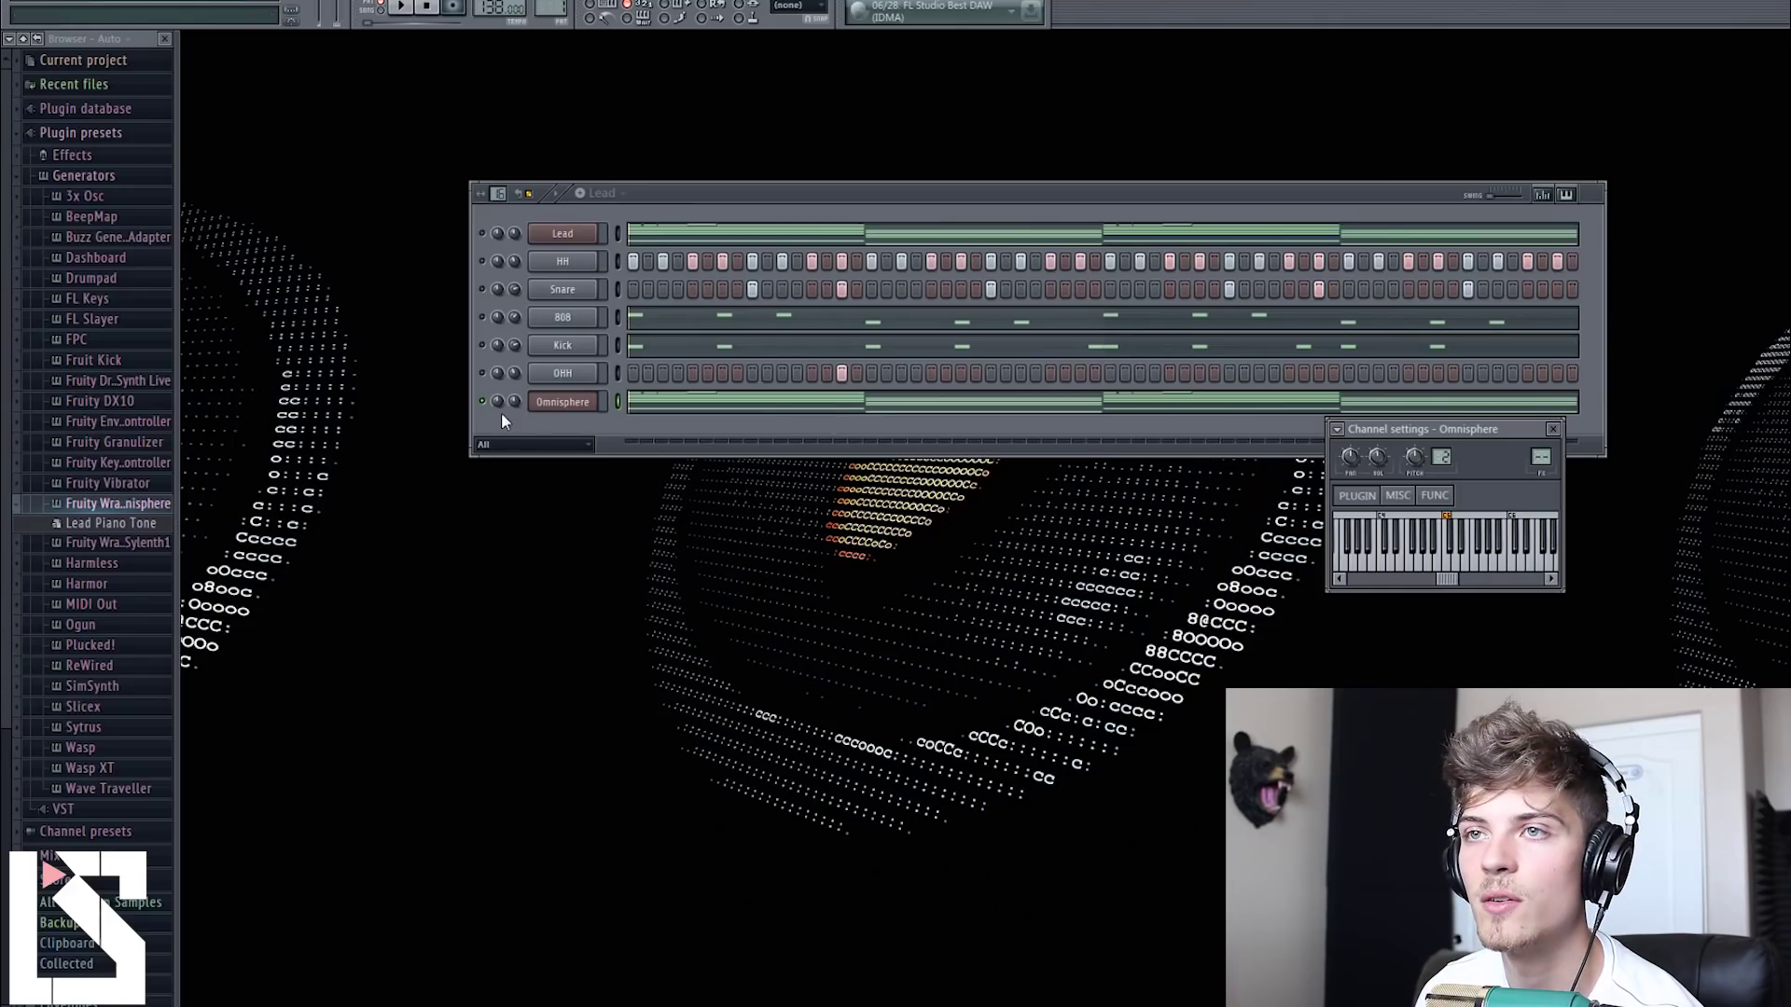